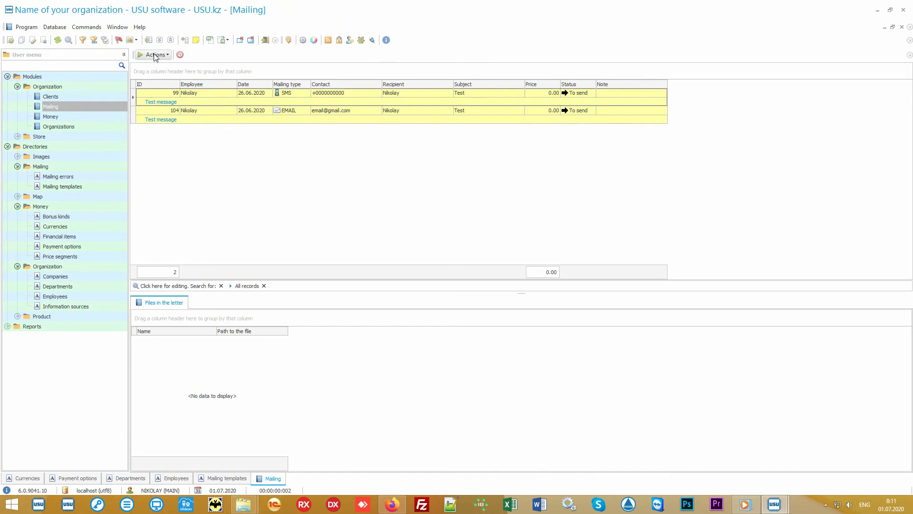
# Open the Run mailing window, view the available sending channels including voice call, and exit without sending
pyautogui.click(155, 55)
pyautogui.click(175, 67)
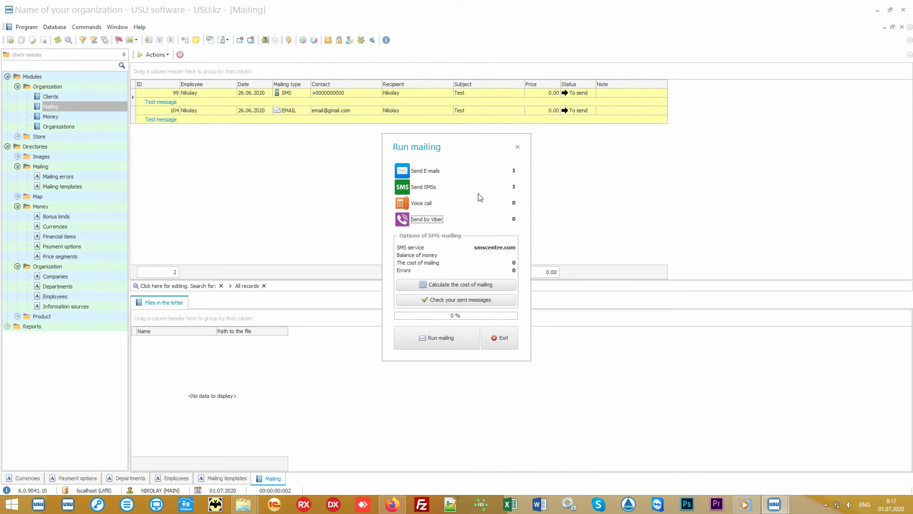
pyautogui.click(425, 206)
pyautogui.click(506, 334)
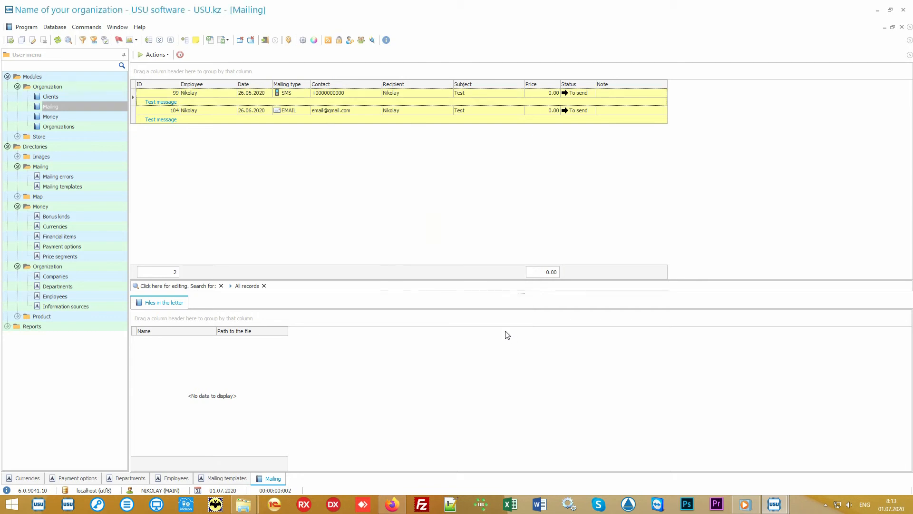
# Examine the SMS and email records in the mailing list, including their recipients
pyautogui.click(373, 92)
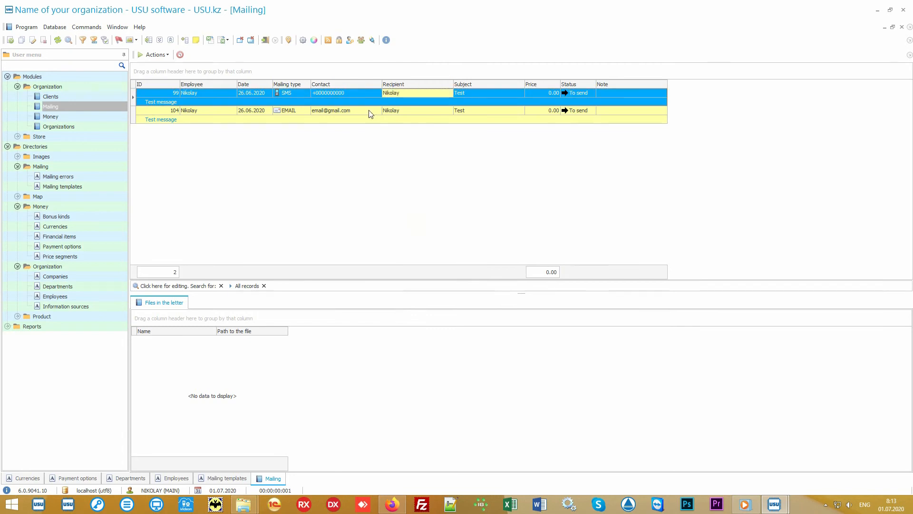
pyautogui.click(375, 112)
pyautogui.click(429, 110)
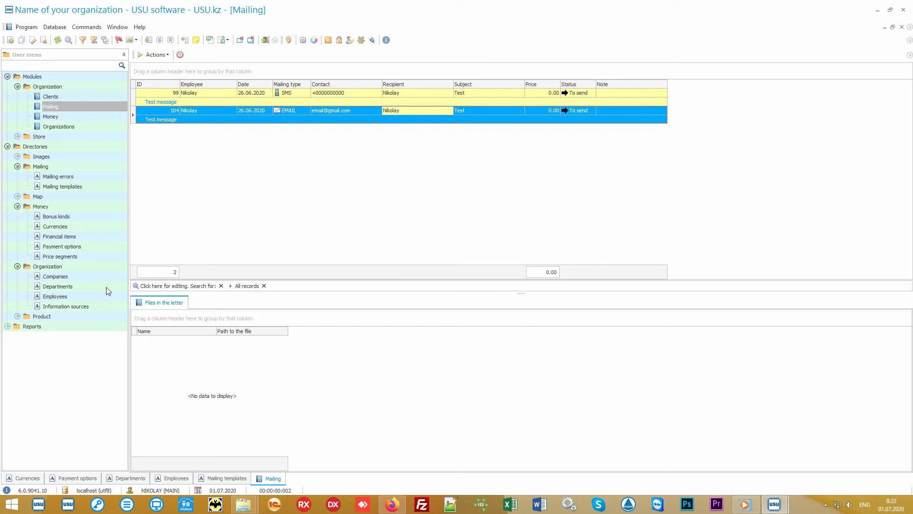
# Open the Product names directory and select the product "Some product" to view its barcode and name
pyautogui.doubleClick(73, 315)
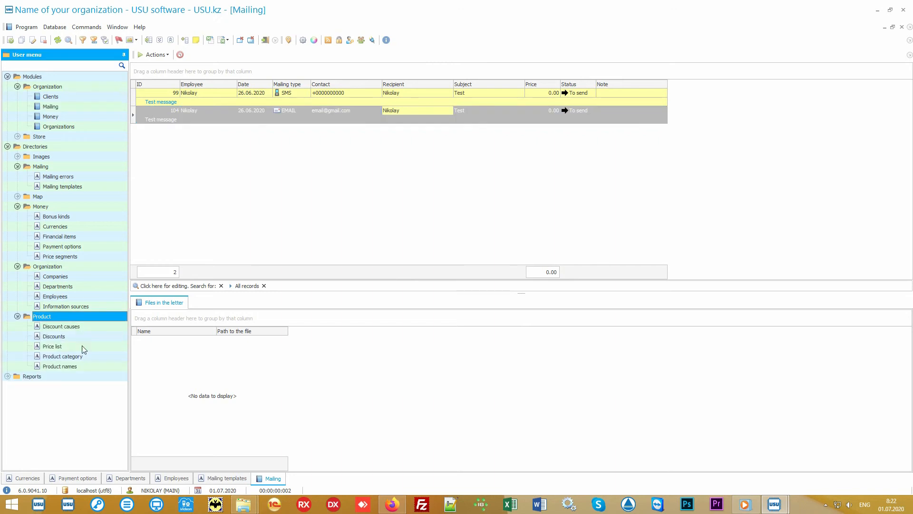
pyautogui.doubleClick(91, 366)
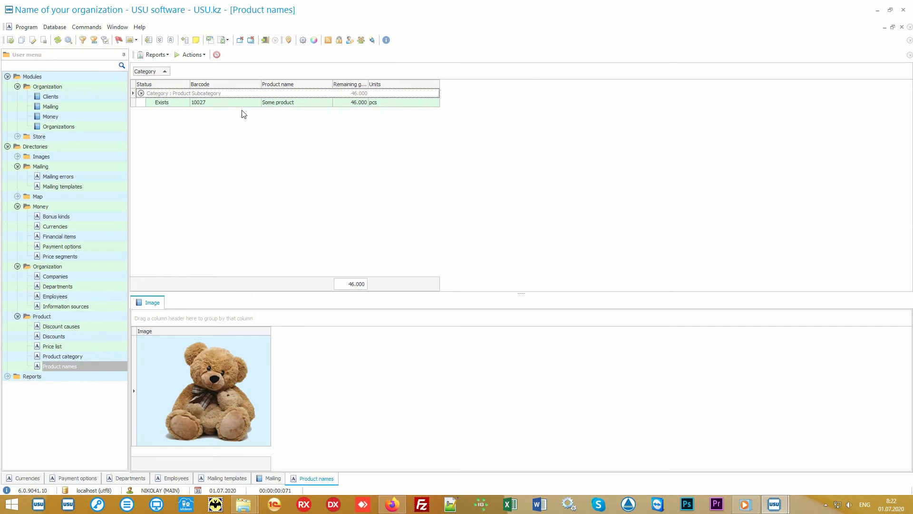
pyautogui.click(245, 104)
pyautogui.click(314, 104)
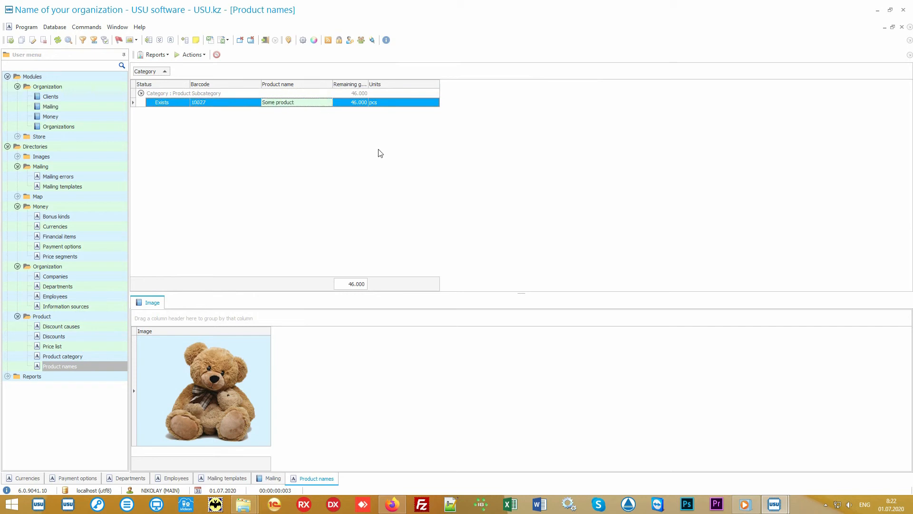
# Open the Import data wizard for the product names, look over the supported source formats, and quit without importing
pyautogui.rightClick(355, 135)
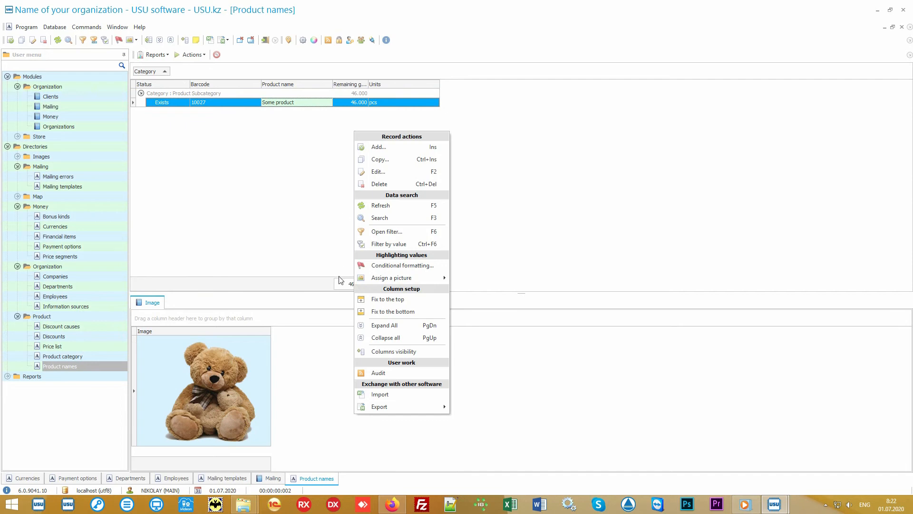
pyautogui.click(410, 398)
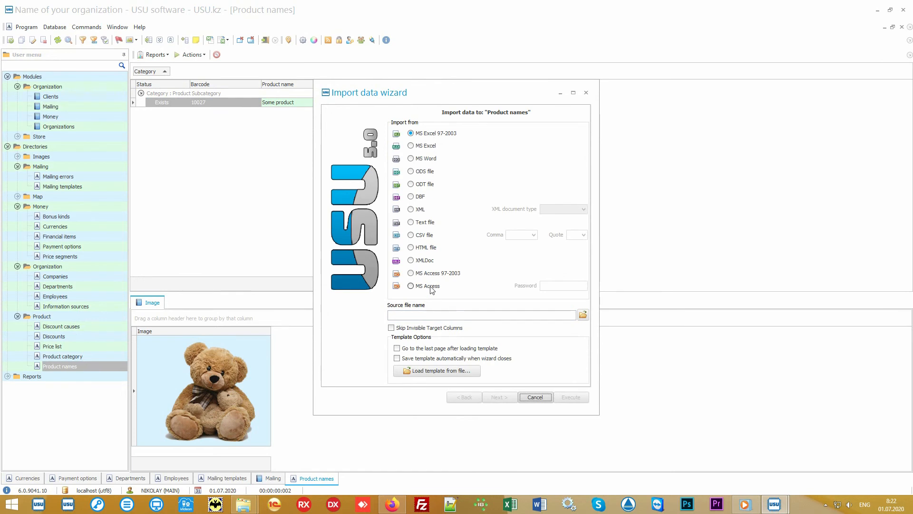
pyautogui.click(535, 397)
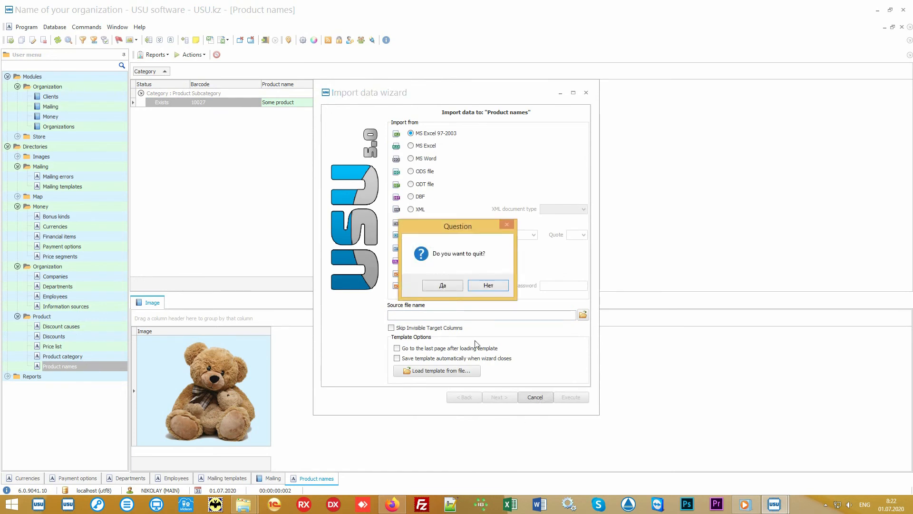
pyautogui.click(452, 287)
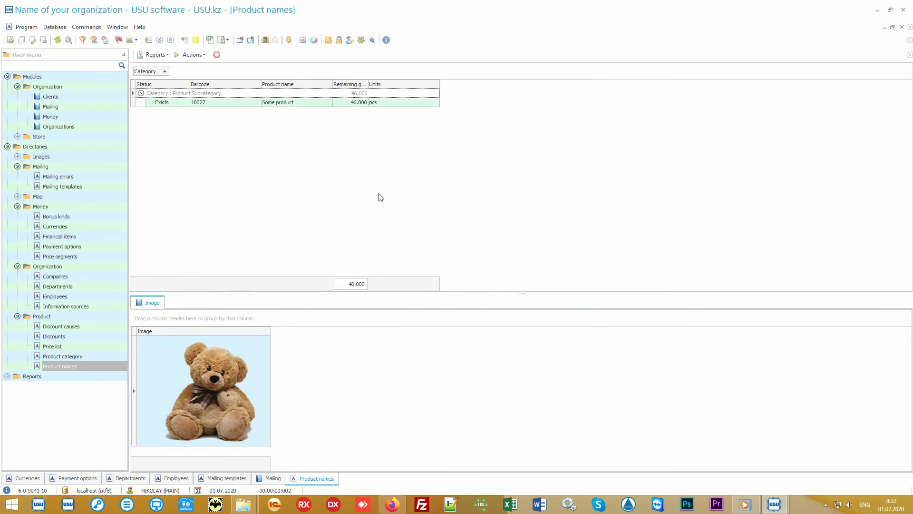
# Switch to Excel with Product names.xlsx and examine its category, subcategory, barcode, name, amount, store, units and price columns
pyautogui.click(877, 10)
pyautogui.doubleClick(453, 265)
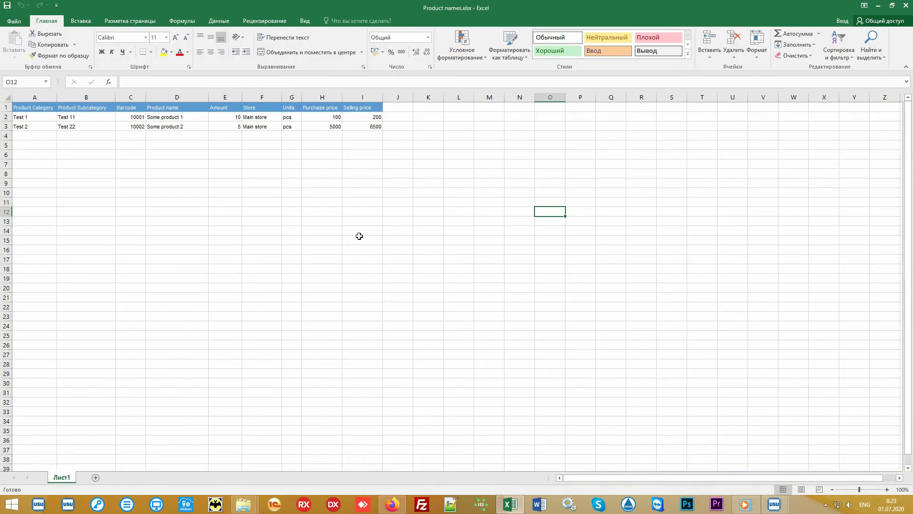
pyautogui.moveTo(366, 127); pyautogui.dragTo(31, 109)
pyautogui.click(35, 97)
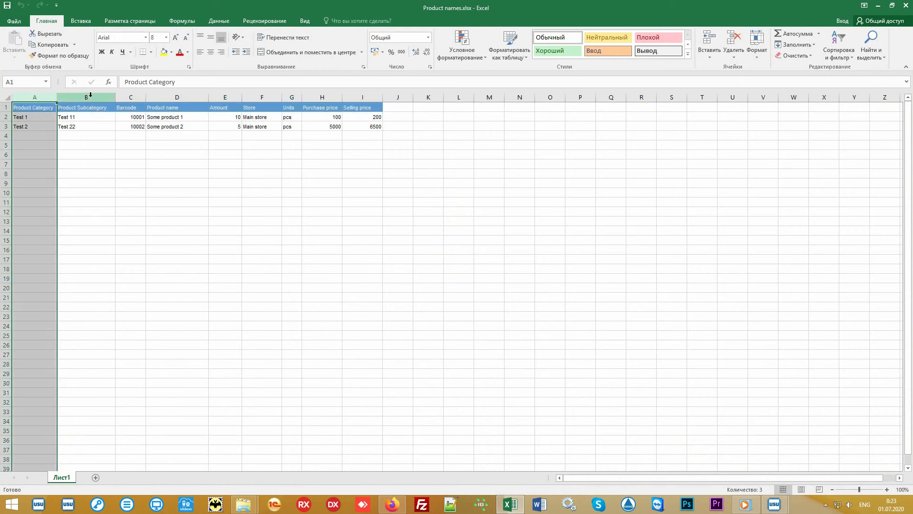
pyautogui.click(90, 96)
pyautogui.click(131, 97)
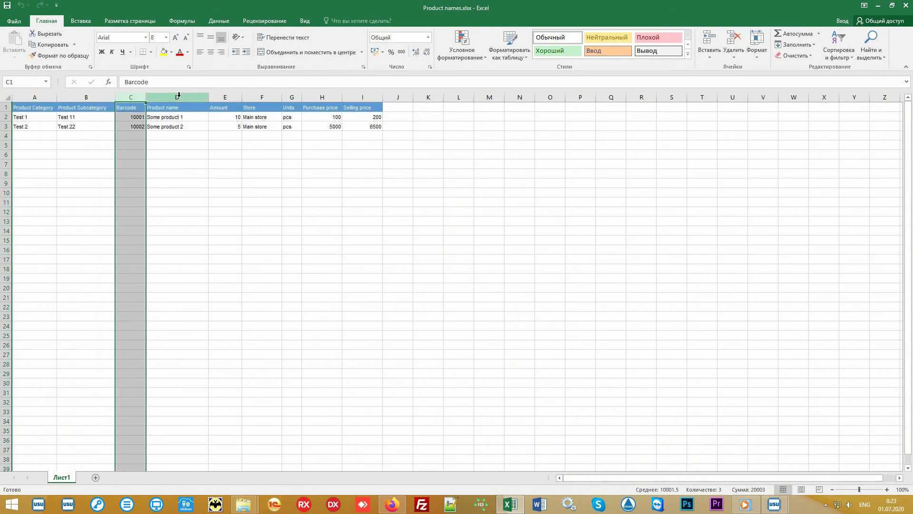
pyautogui.moveTo(178, 95); pyautogui.dragTo(377, 129)
pyautogui.click(430, 192)
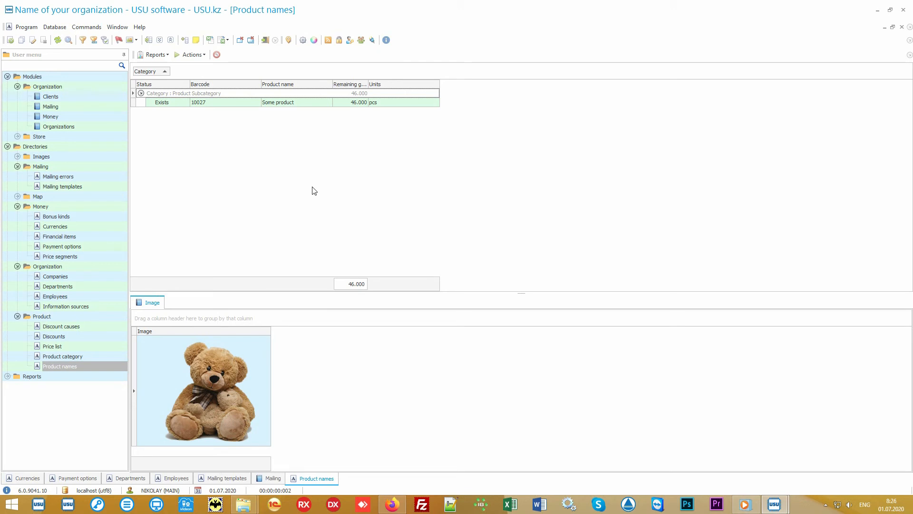
# Open the Product module under Store and select the Main store receipt and its listed product
pyautogui.click(79, 137)
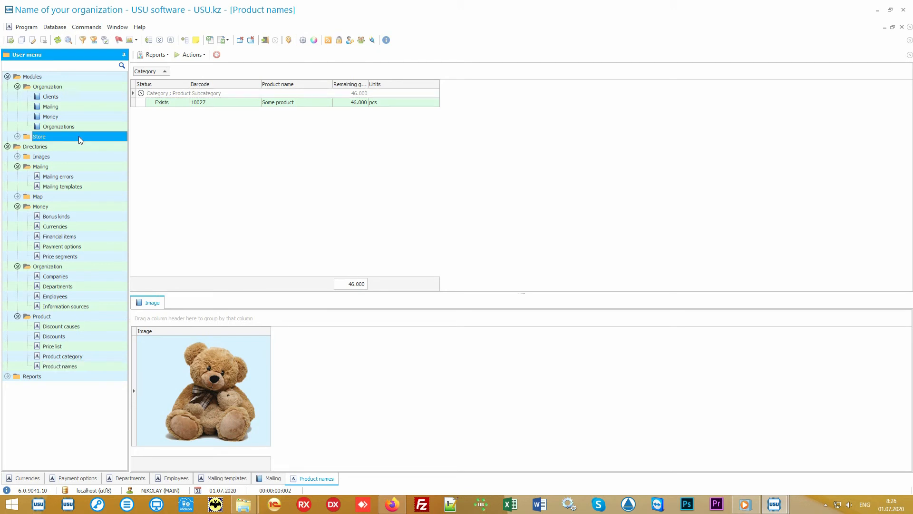
pyautogui.doubleClick(78, 136)
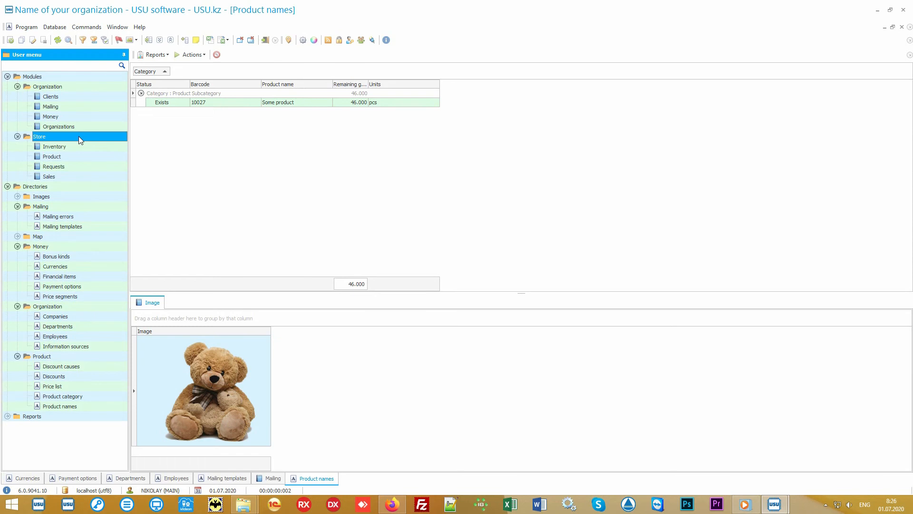
pyautogui.doubleClick(86, 156)
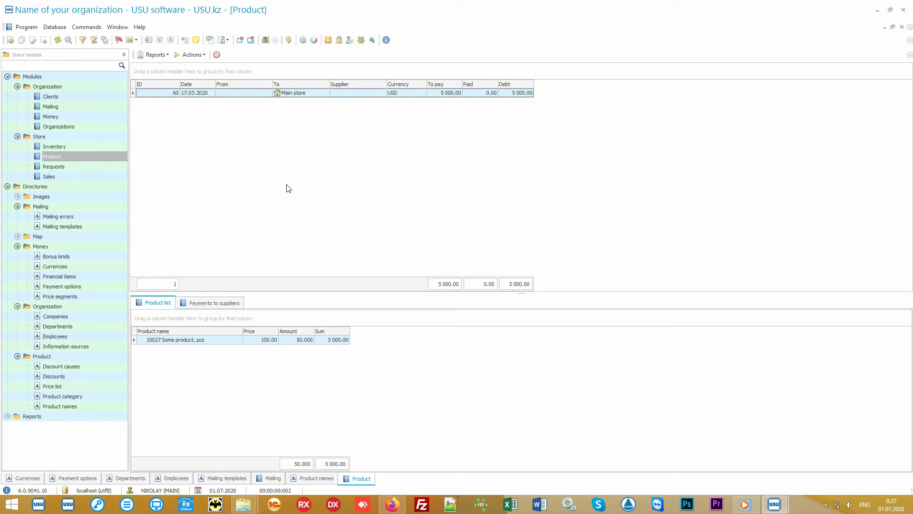
pyautogui.click(315, 94)
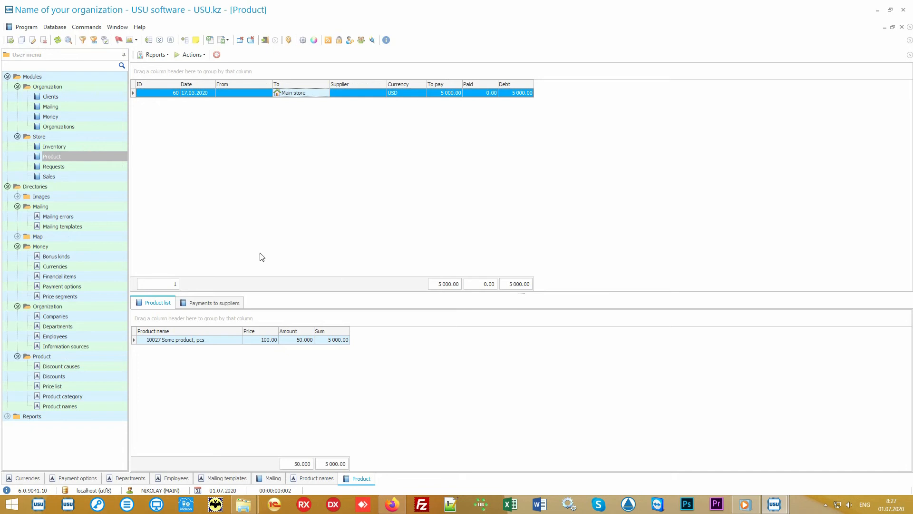
pyautogui.click(215, 341)
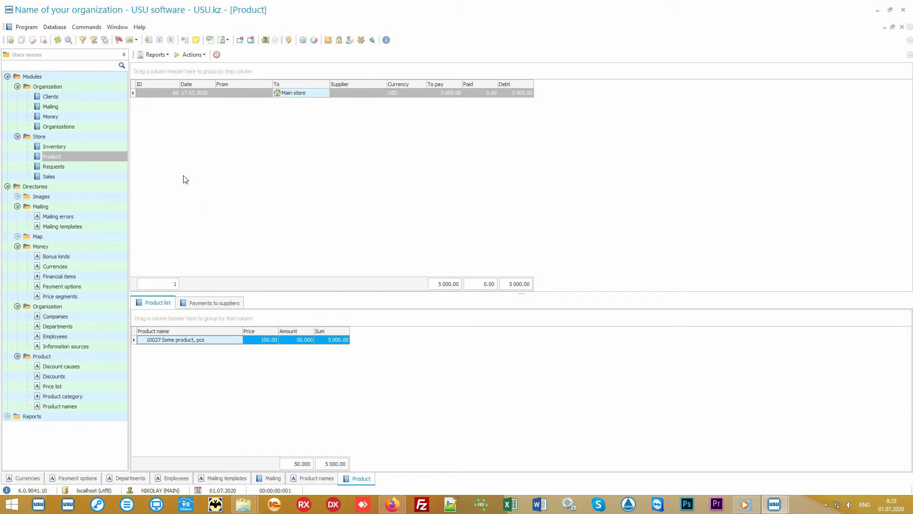
# Generate the Label set report for the selected receipt, view the barcode labels, and close the report
pyautogui.click(164, 55)
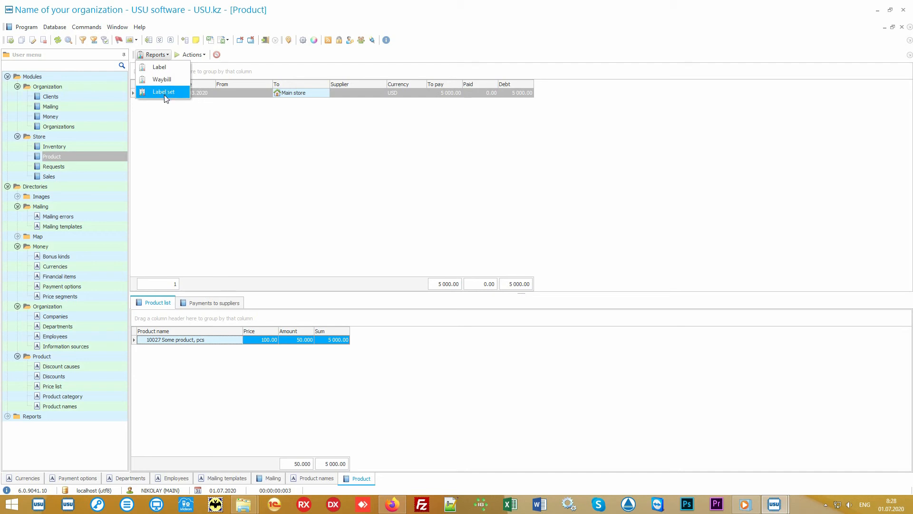
pyautogui.click(179, 94)
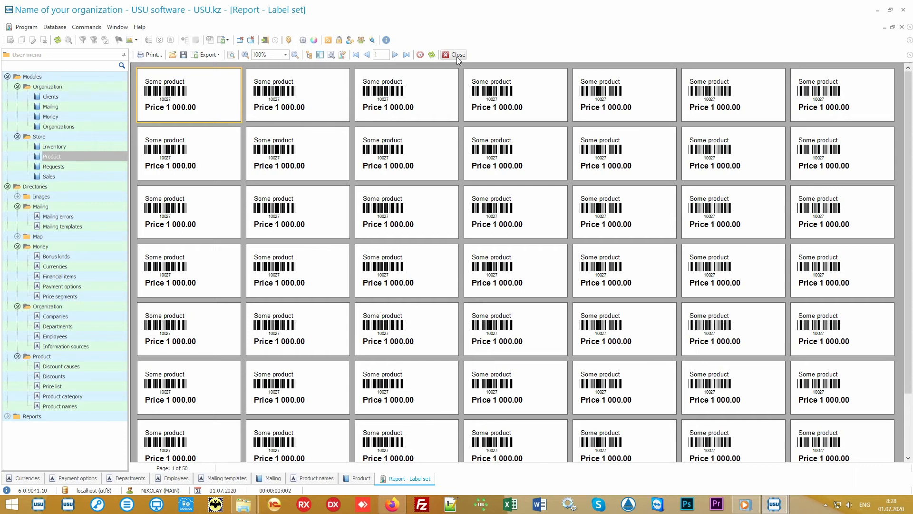
pyautogui.click(456, 55)
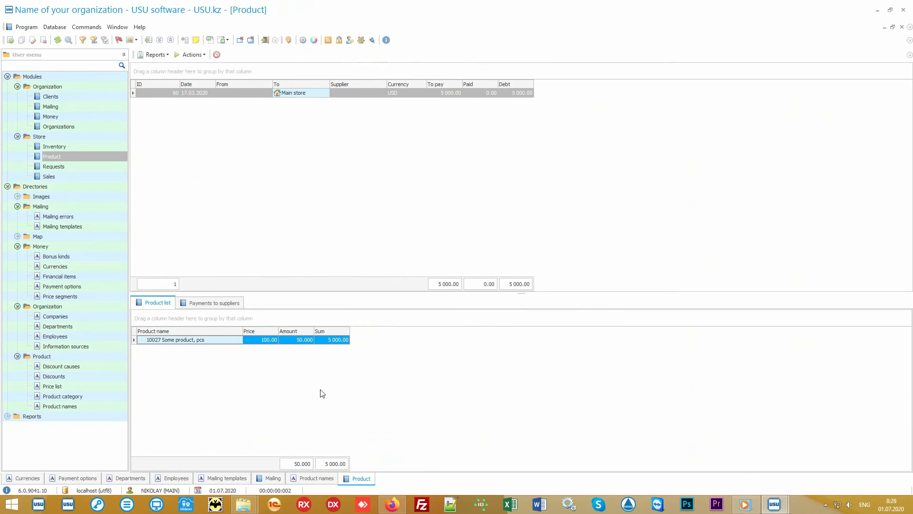
# Generate the Records report from the Product names directory, inspect the product's entry up close, and close the report
pyautogui.click(93, 409)
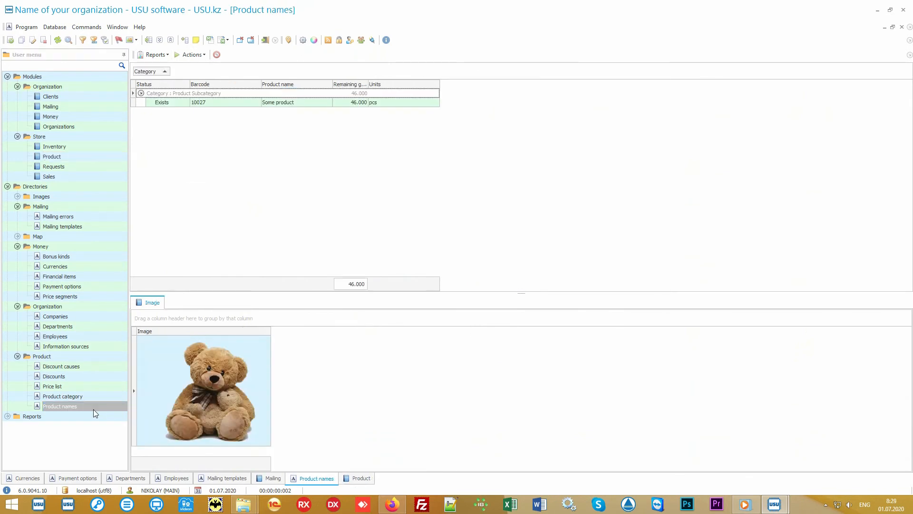
pyautogui.click(295, 103)
pyautogui.click(161, 55)
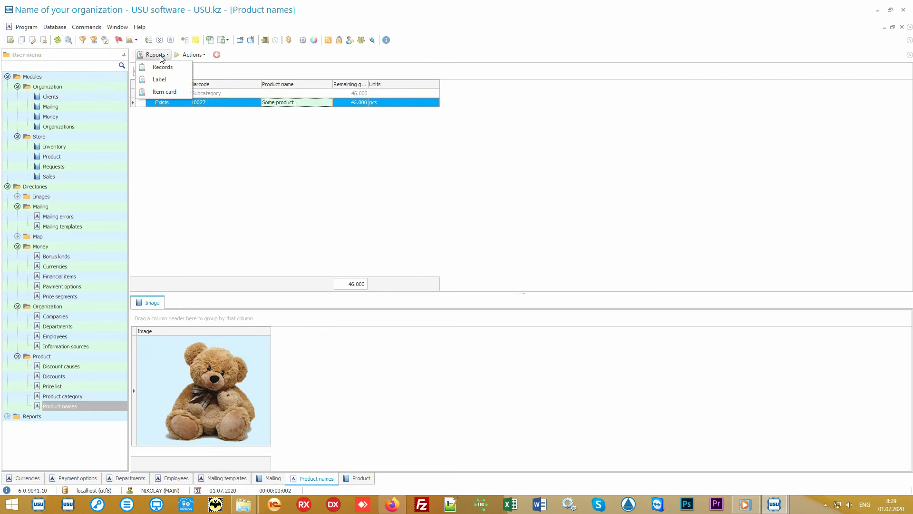
pyautogui.click(166, 71)
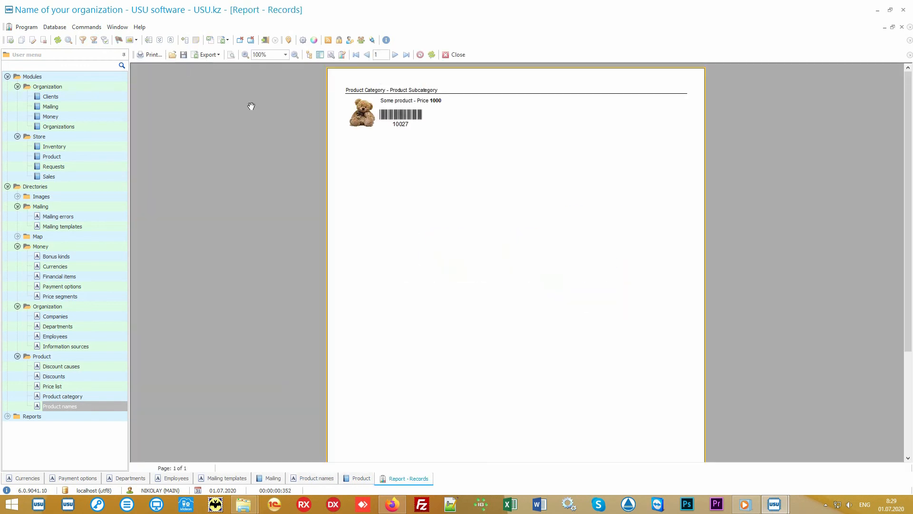
pyautogui.scroll(3, 440, 186)
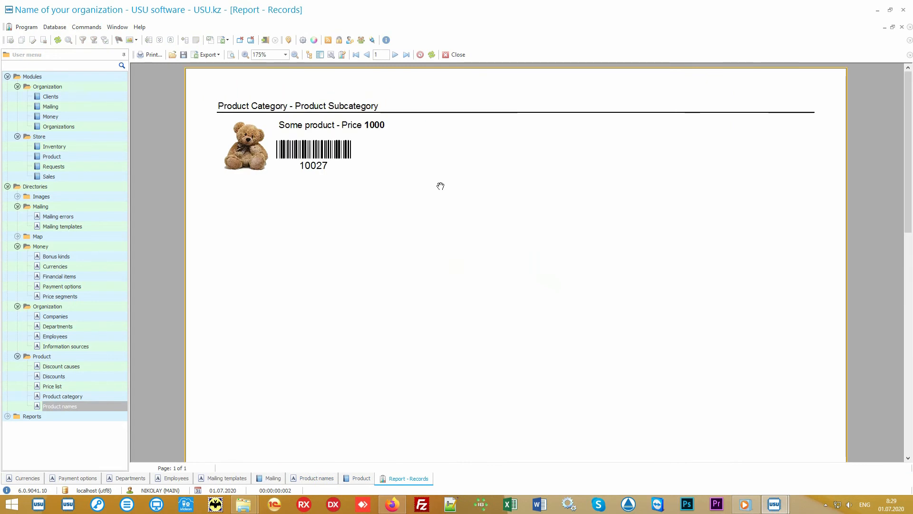
pyautogui.click(454, 55)
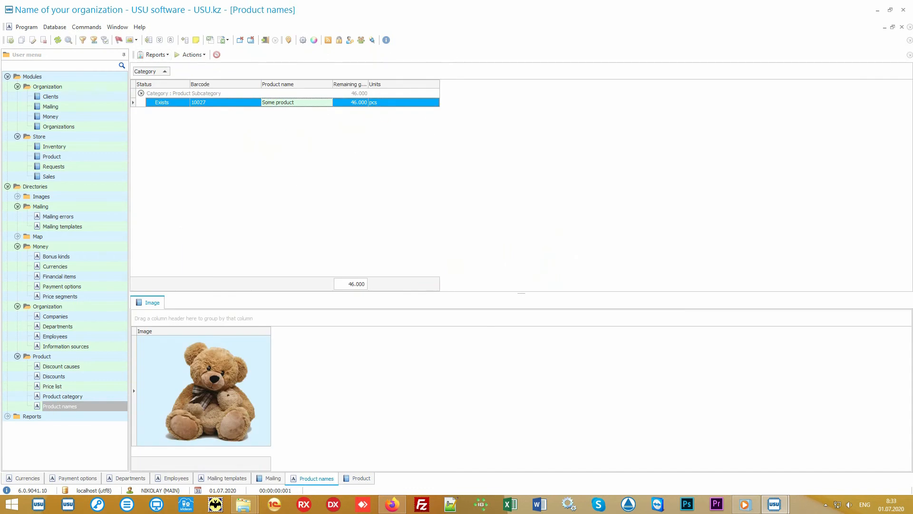
# Return to the store's Product module and examine the Main store receipt and the transfer from Main store to Branch 1
pyautogui.click(107, 158)
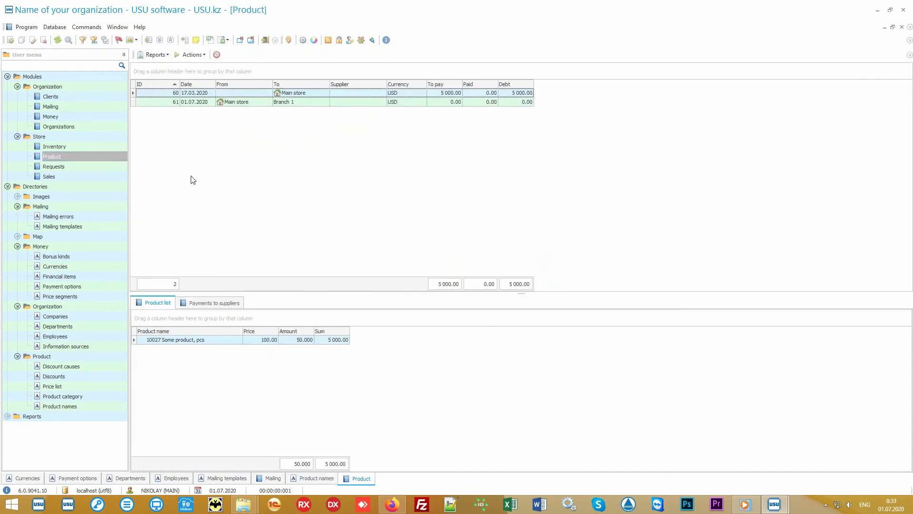
pyautogui.click(314, 94)
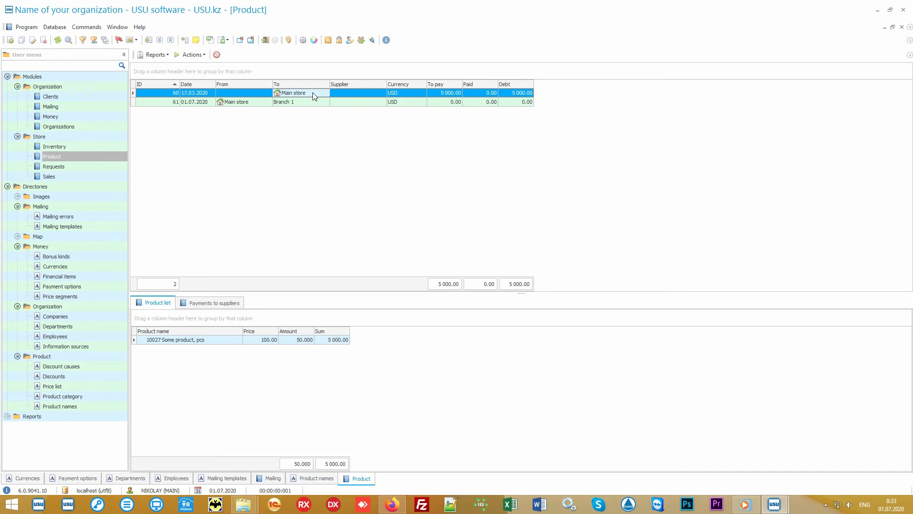
pyautogui.click(254, 105)
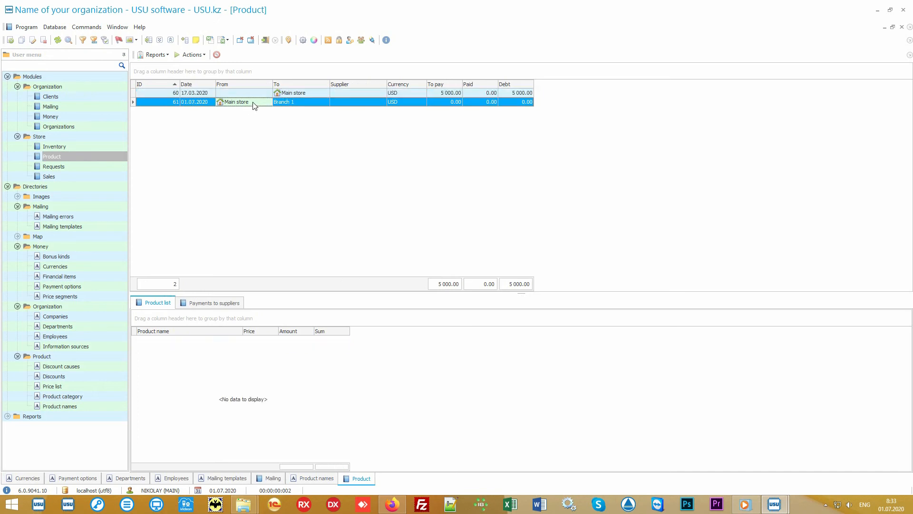
pyautogui.click(301, 102)
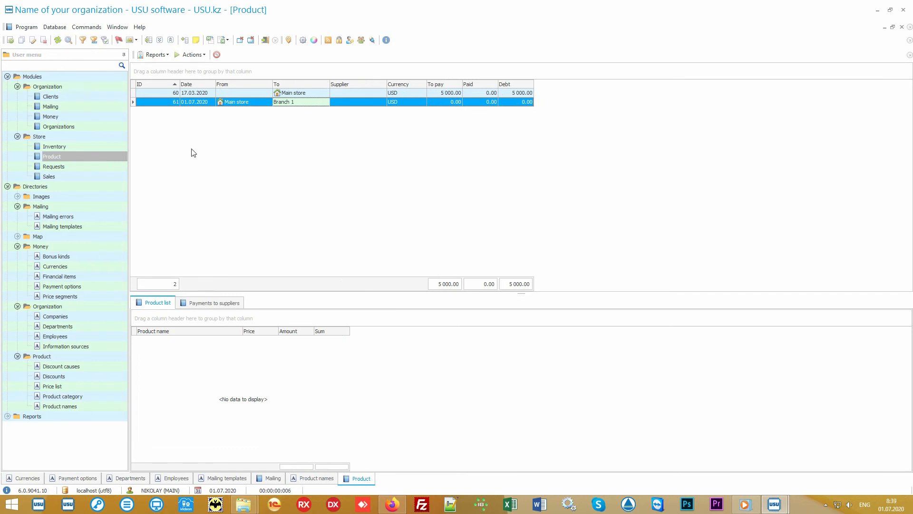
# Open the Sales module and search for sales with a sell date from 01.07.2020
pyautogui.click(90, 176)
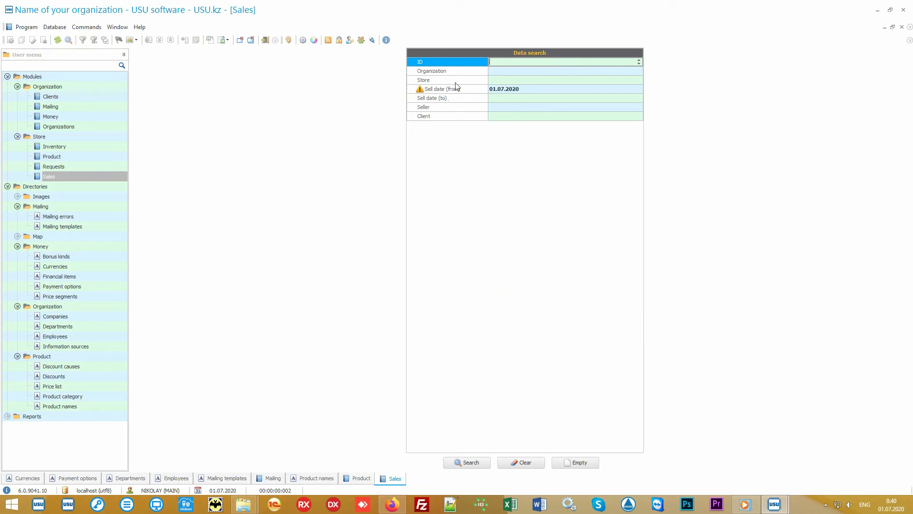
pyautogui.moveTo(461, 62)
pyautogui.mouseDown()
pyautogui.moveTo(457, 118)
pyautogui.moveTo(457, 60)
pyautogui.mouseUp()
pyautogui.click(474, 464)
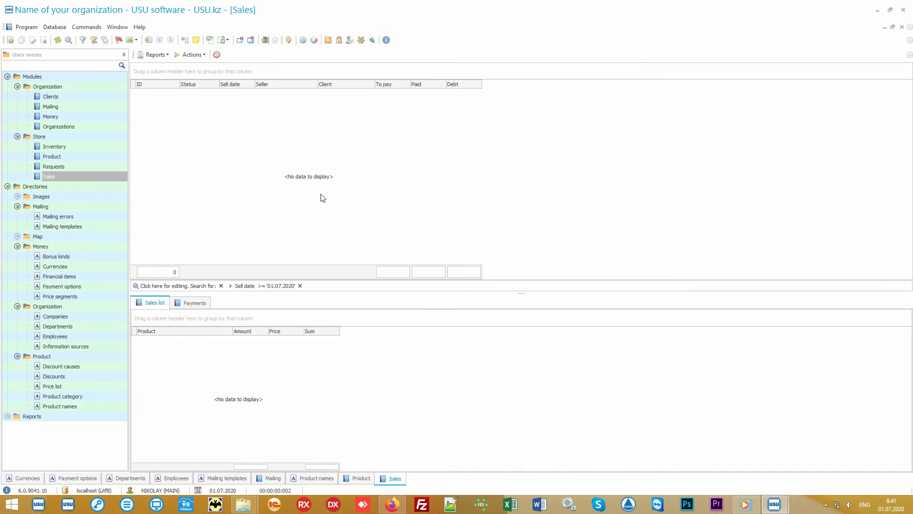
# Open the sales window and choose the client by entering the client's card number
pyautogui.click(192, 55)
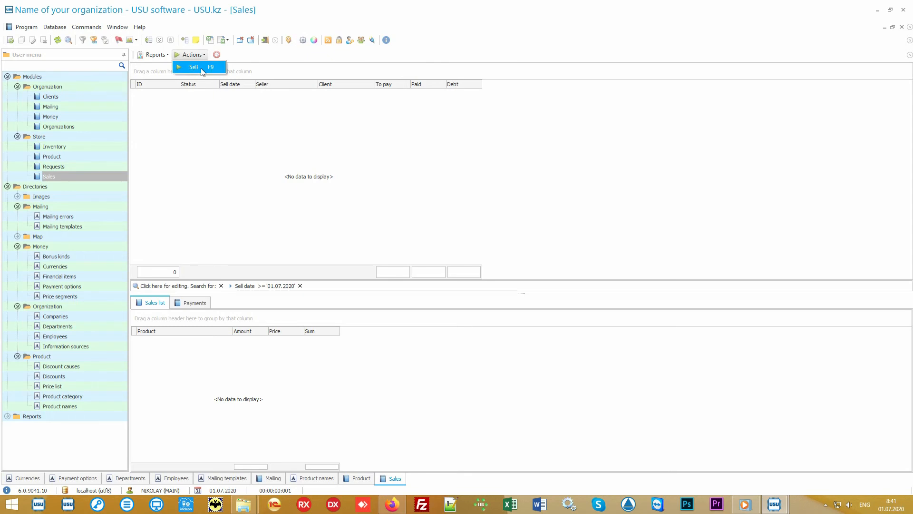
pyautogui.click(201, 70)
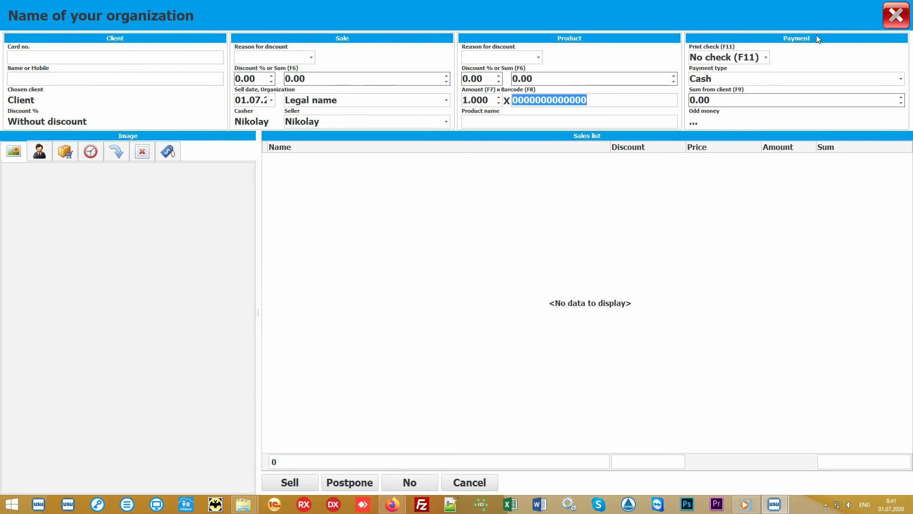
pyautogui.click(417, 240)
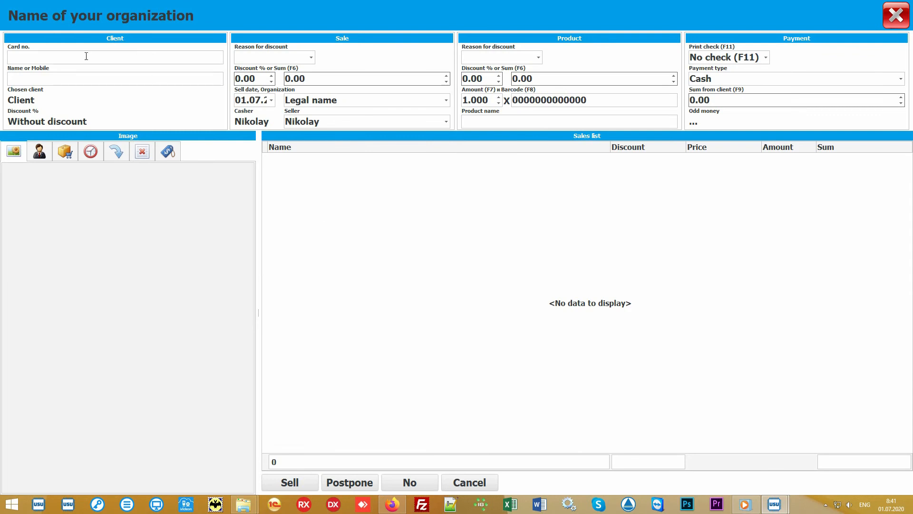
pyautogui.click(71, 56)
pyautogui.write('111')
pyautogui.press('Return')
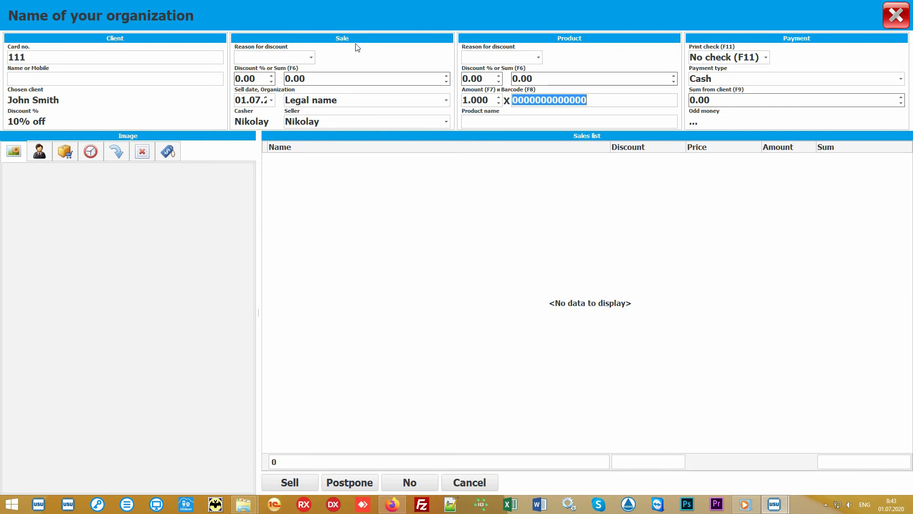
# Review the organization and seller choices for the sale, keeping Legal name and the current seller
pyautogui.click(445, 102)
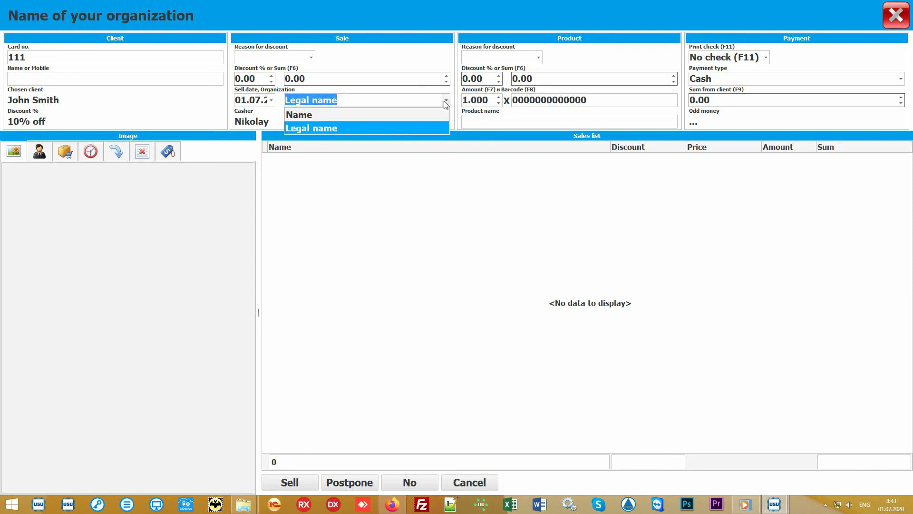
pyautogui.click(446, 103)
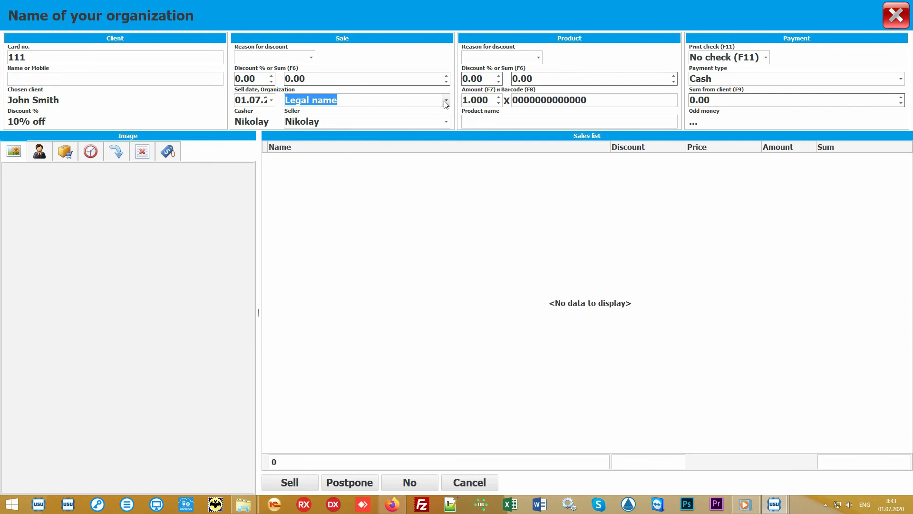
pyautogui.click(446, 121)
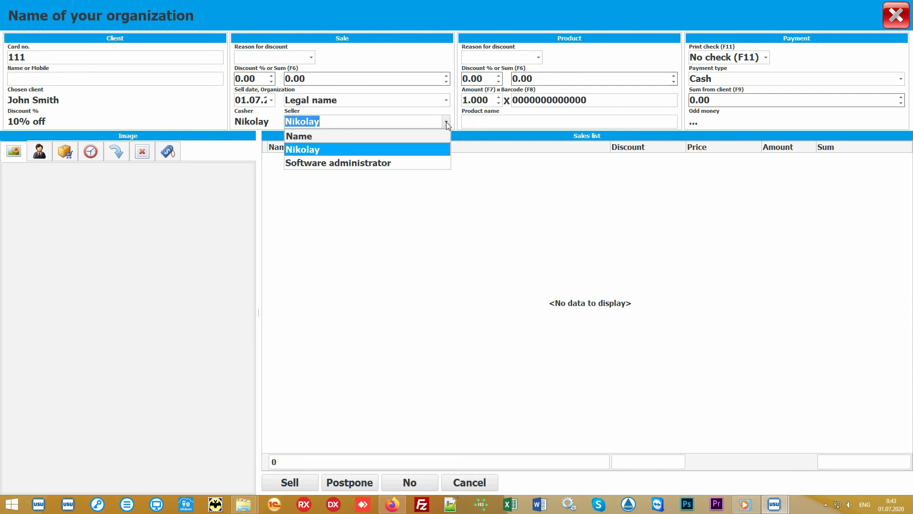
pyautogui.click(422, 149)
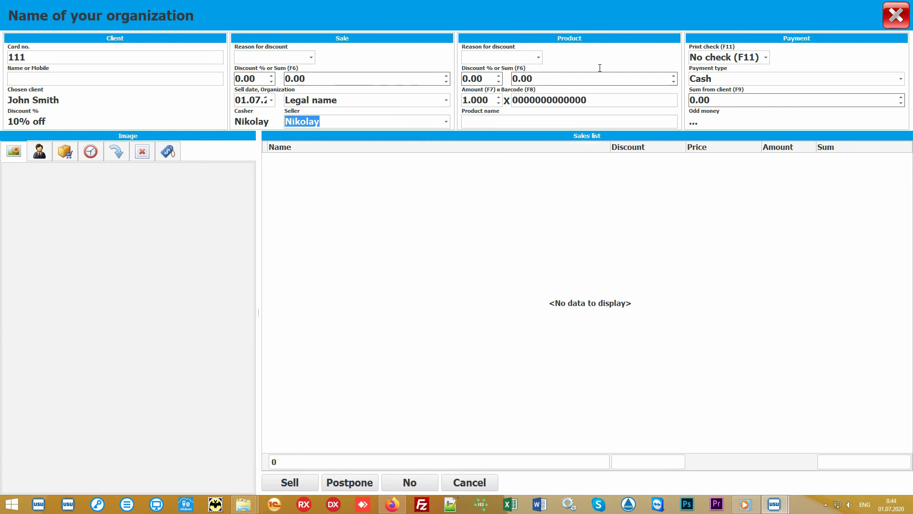
# Add one unit of the product to the sales list by entering barcode 10027
pyautogui.click(613, 98)
pyautogui.write('100')
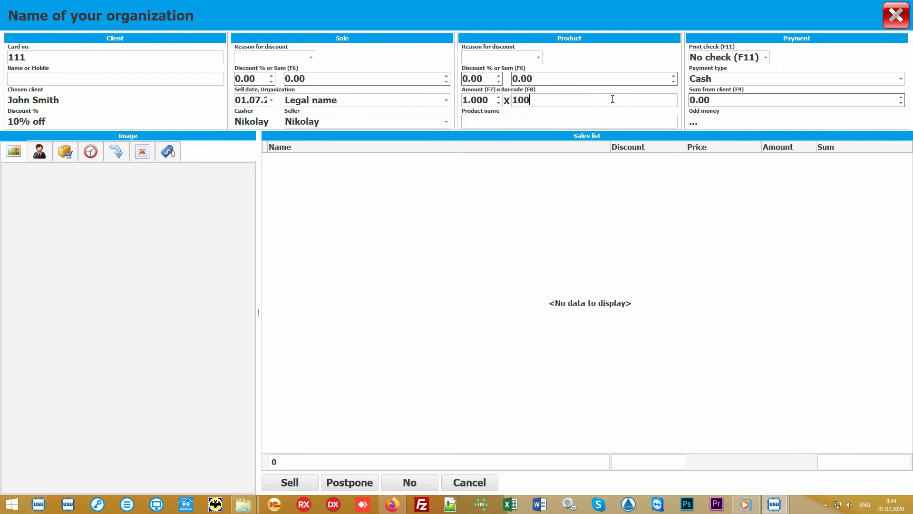
pyautogui.write('27')
pyautogui.press('Return')
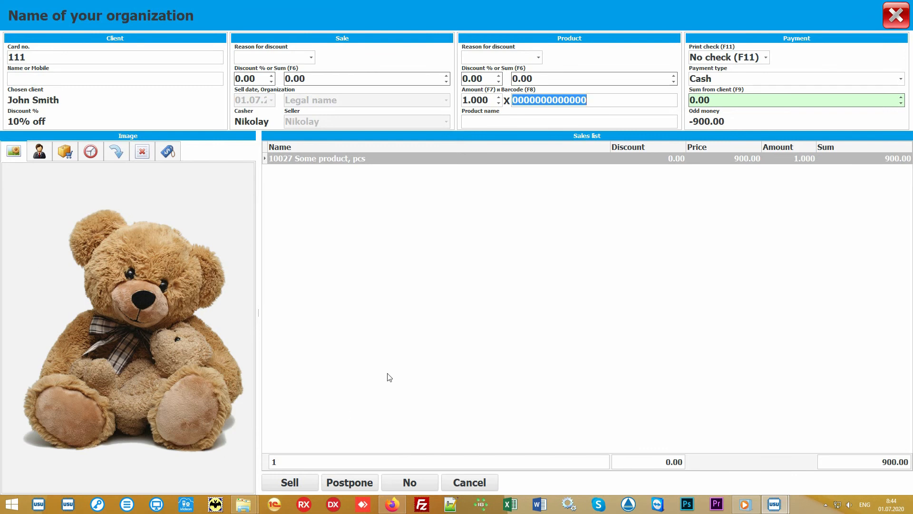
pyautogui.click(444, 308)
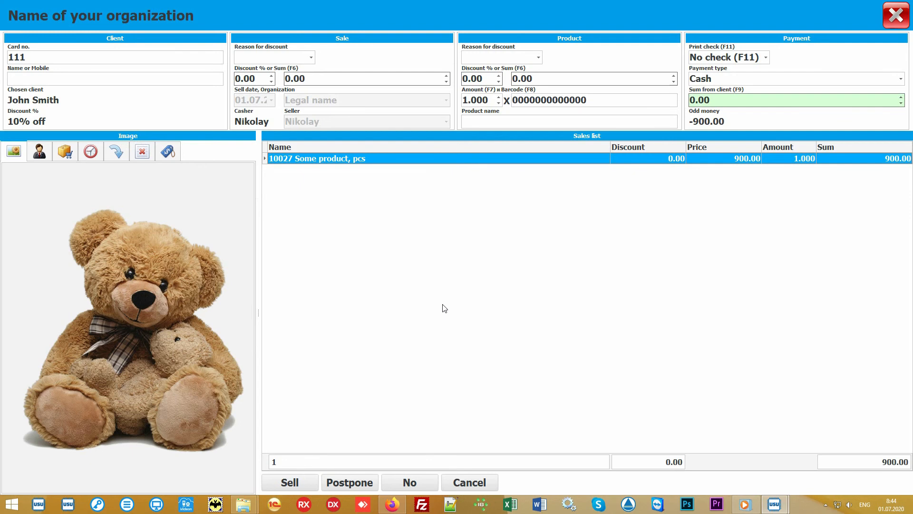
# Display the Main store product list as an alternative to adding products by barcode or name
pyautogui.click(507, 119)
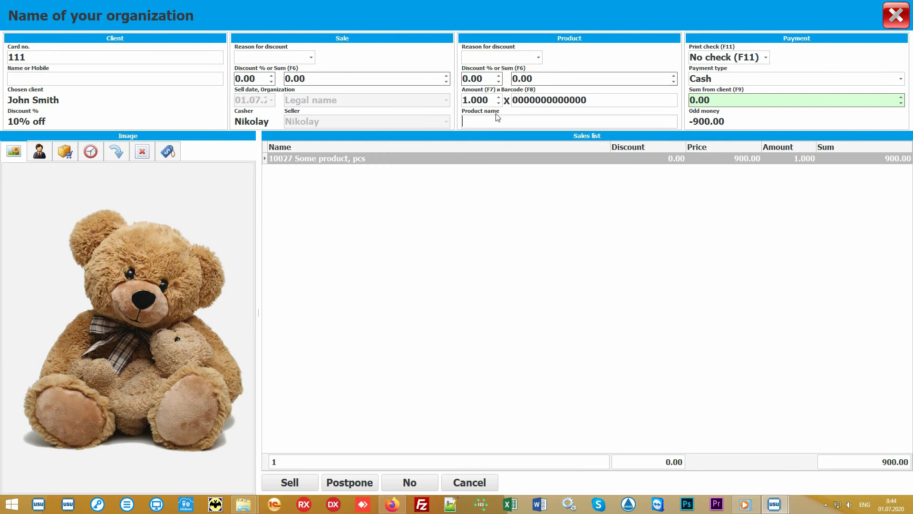
pyautogui.click(66, 152)
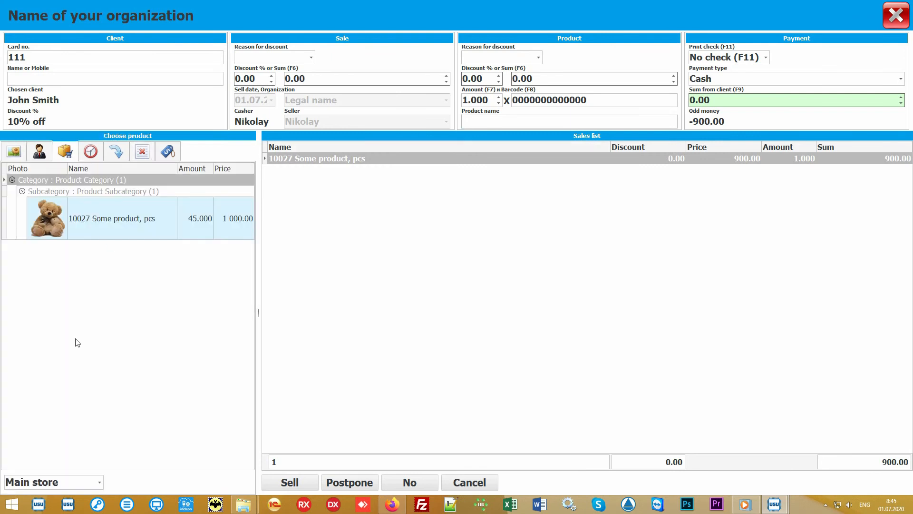
pyautogui.click(148, 314)
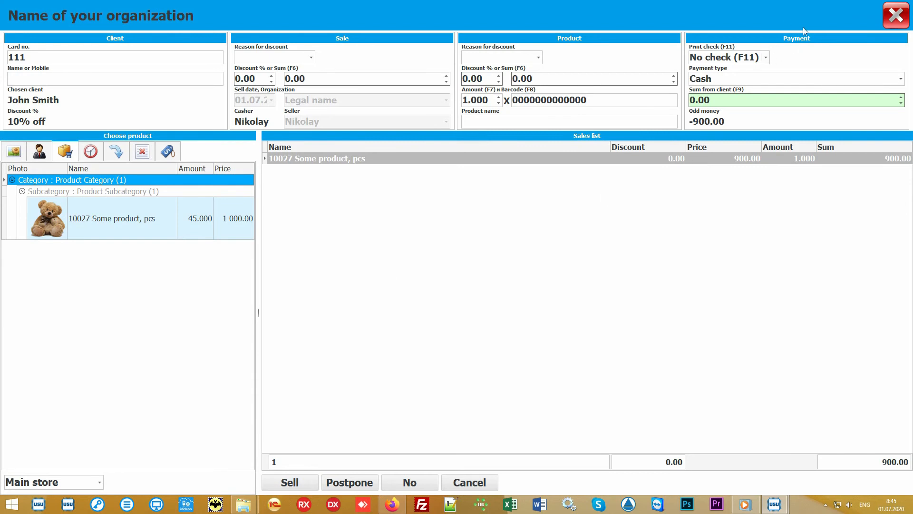
# Set the sum from the client to 1000 and review the payment type and check printing options, keeping Cash and No check
pyautogui.click(749, 101)
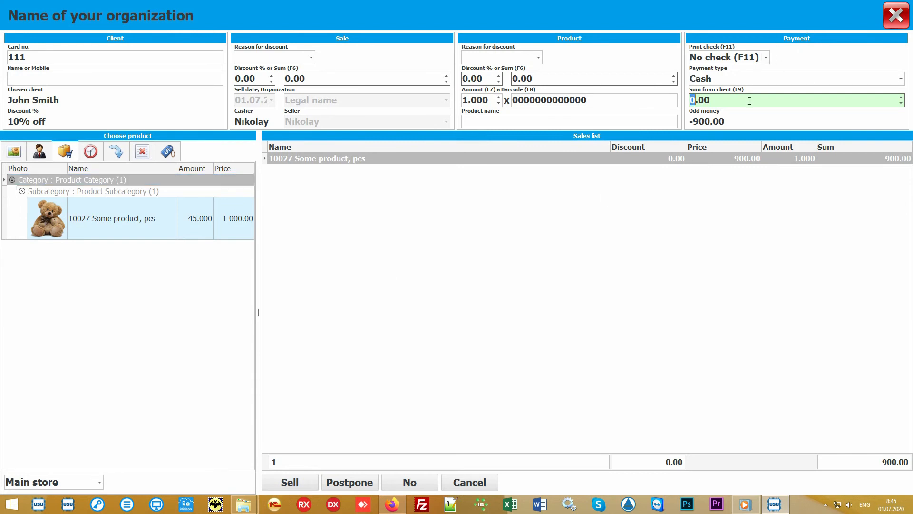
pyautogui.write('1000')
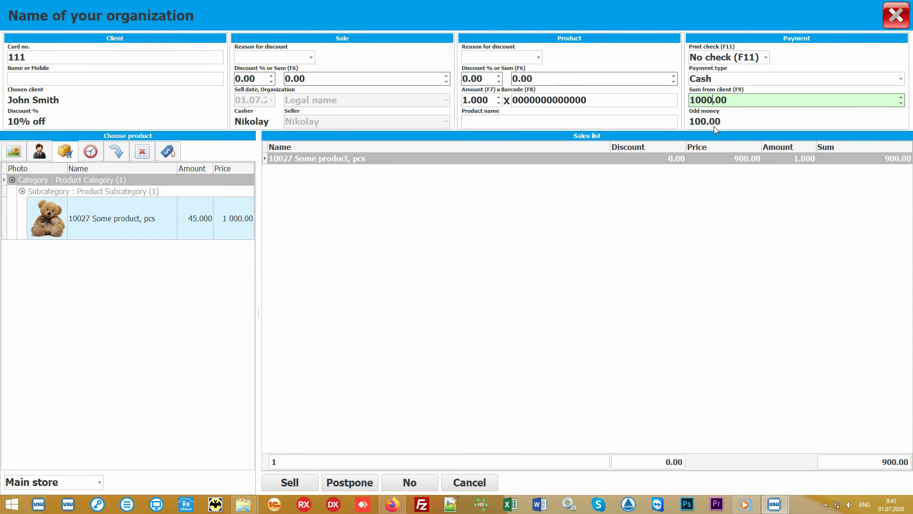
pyautogui.click(903, 82)
pyautogui.click(903, 82)
pyautogui.click(767, 58)
pyautogui.click(767, 58)
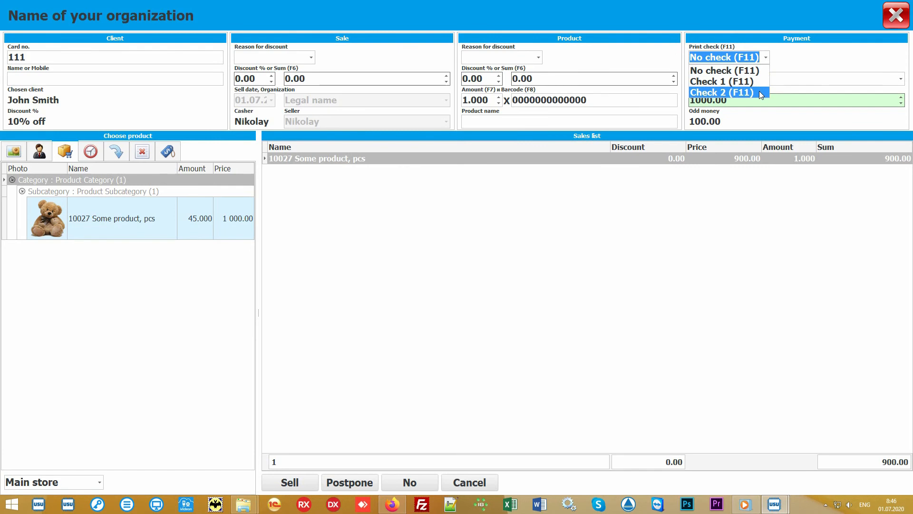
pyautogui.click(767, 58)
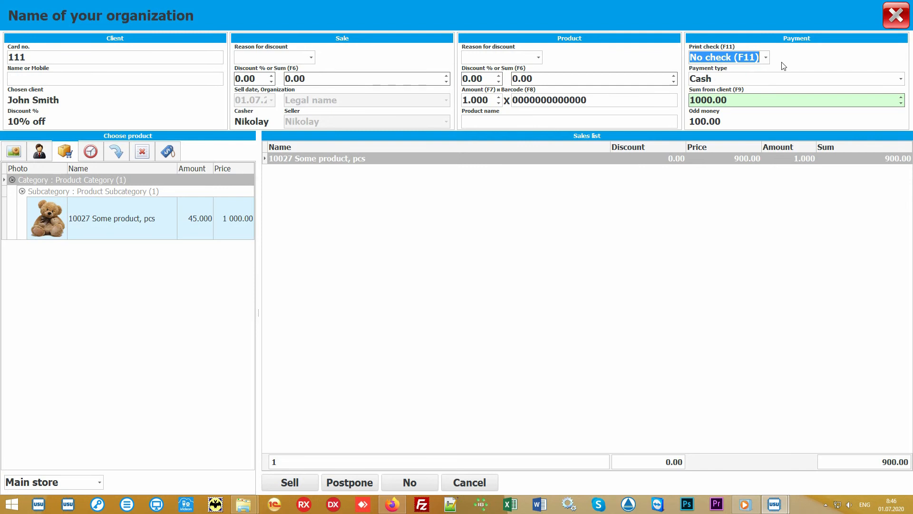
pyautogui.click(457, 274)
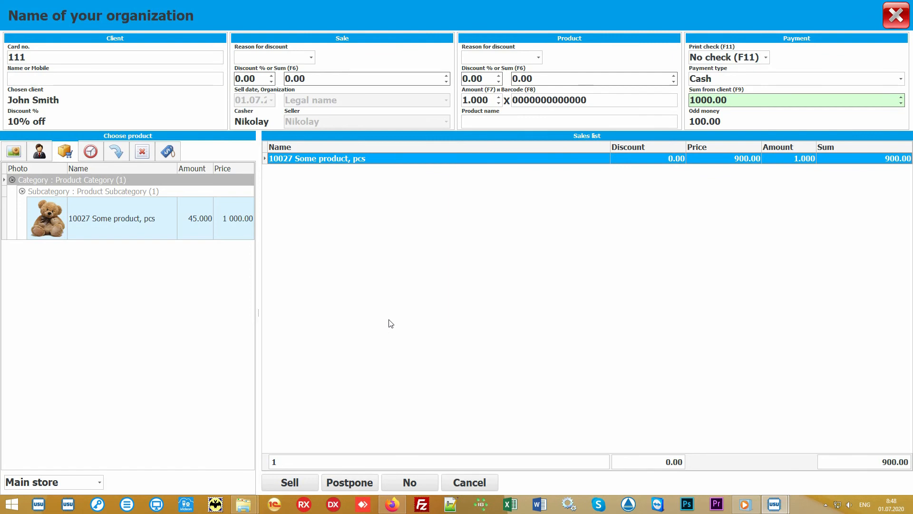
# Complete the sale and return to the Sales module to select its new record
pyautogui.click(292, 483)
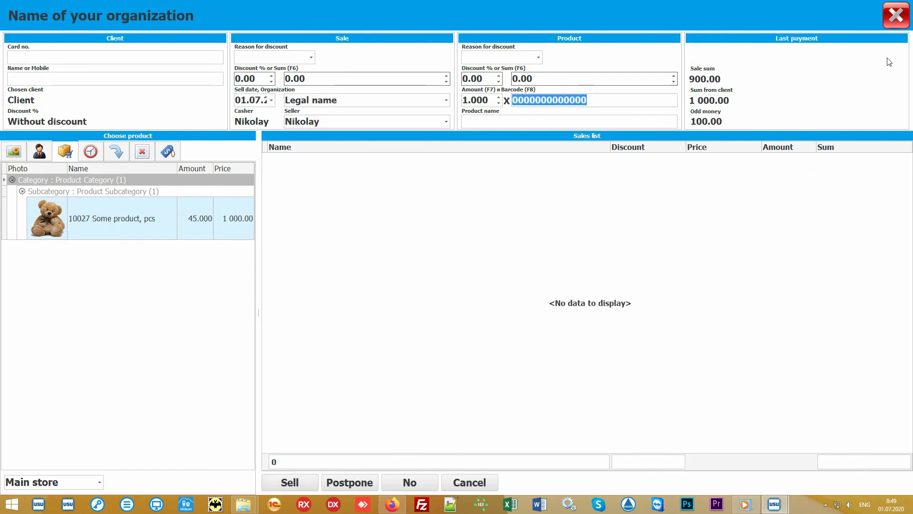
pyautogui.click(897, 19)
pyautogui.click(333, 93)
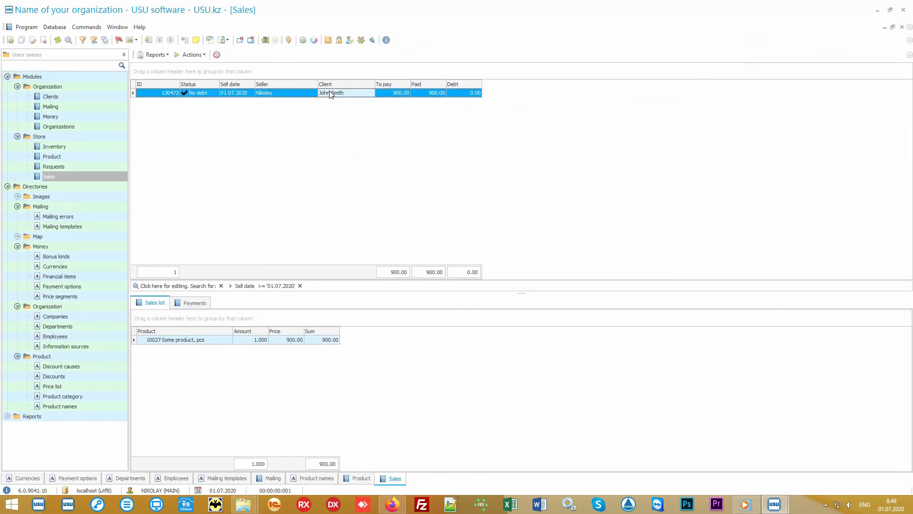
# Generate the Check report for the selected sale, view the receipt, and close the report
pyautogui.click(157, 55)
pyautogui.click(175, 65)
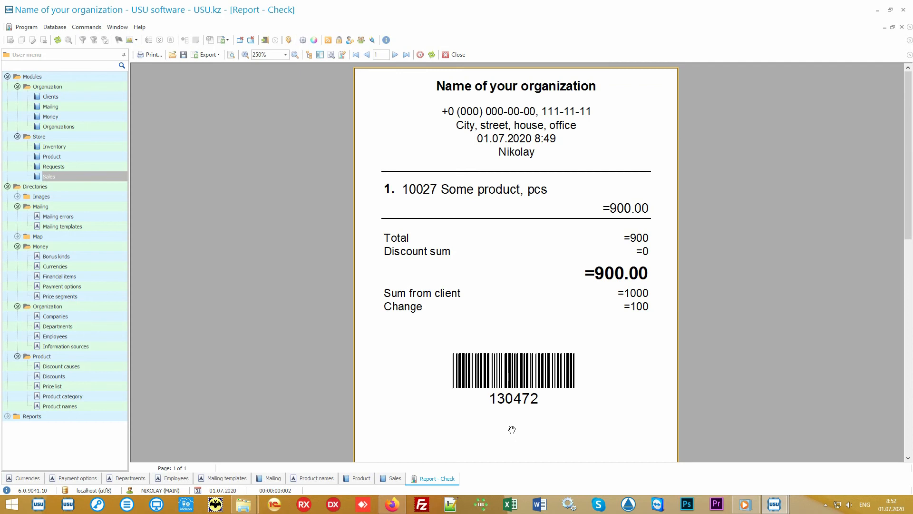
pyautogui.click(455, 56)
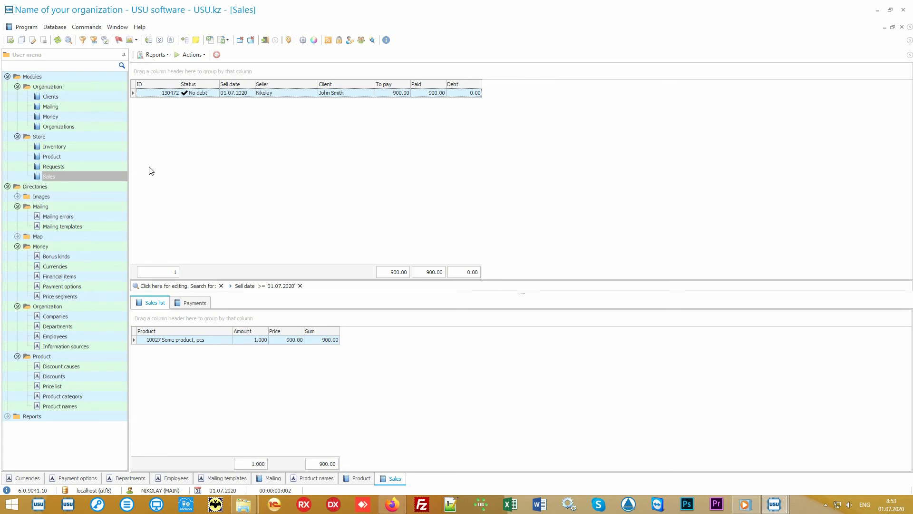
# Open the Inventory module and examine the Main store inventory's planned amount, actual amount and difference for the product
pyautogui.click(101, 147)
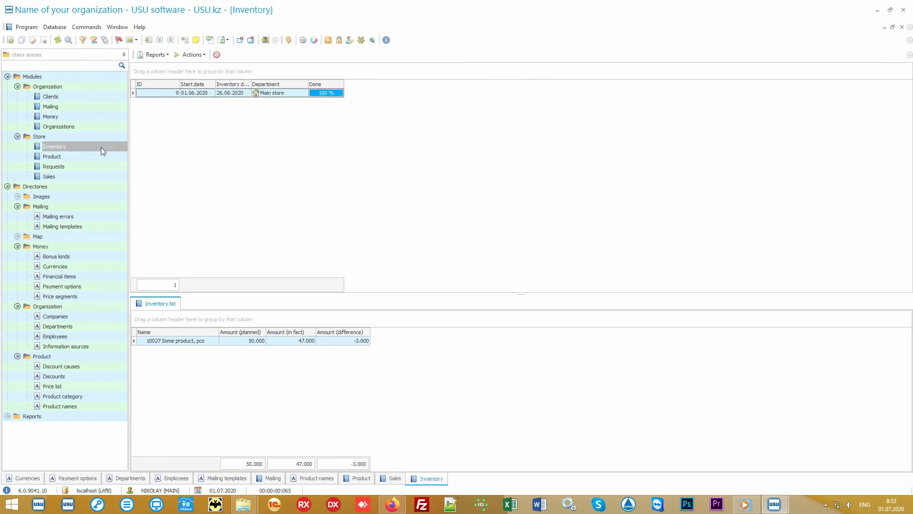
pyautogui.click(303, 95)
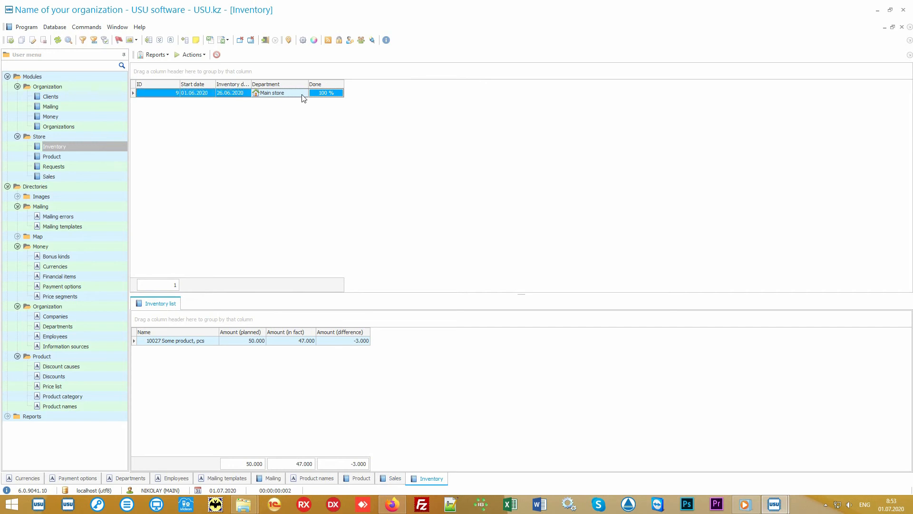
pyautogui.click(207, 342)
pyautogui.click(232, 343)
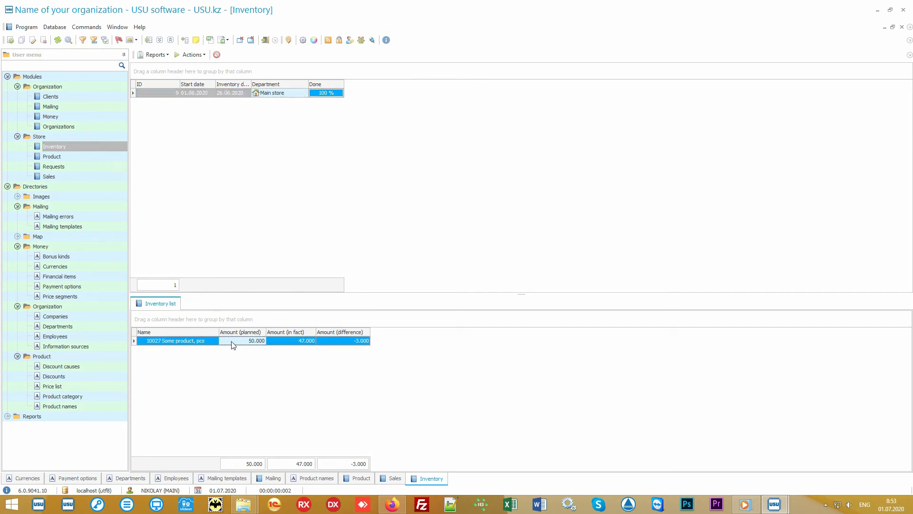
pyautogui.click(283, 343)
pyautogui.click(336, 344)
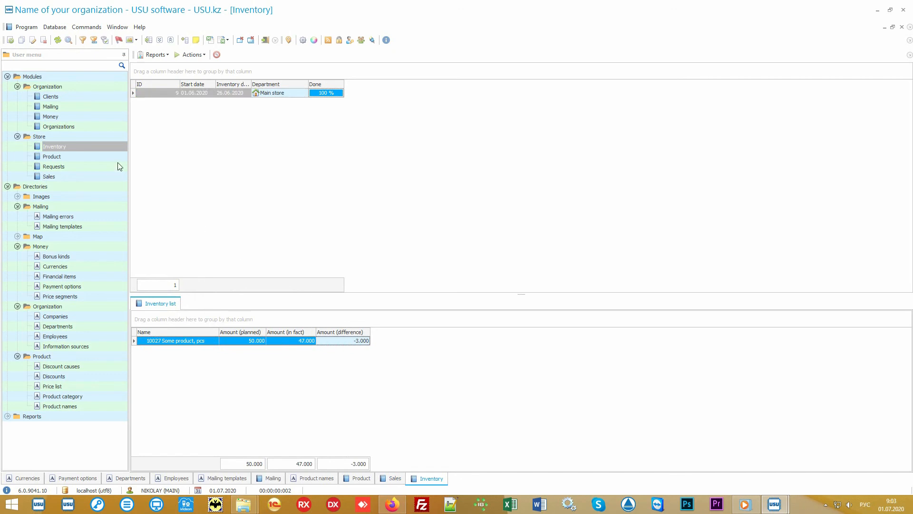
# Open the Clients module to display the list of clients
pyautogui.click(69, 98)
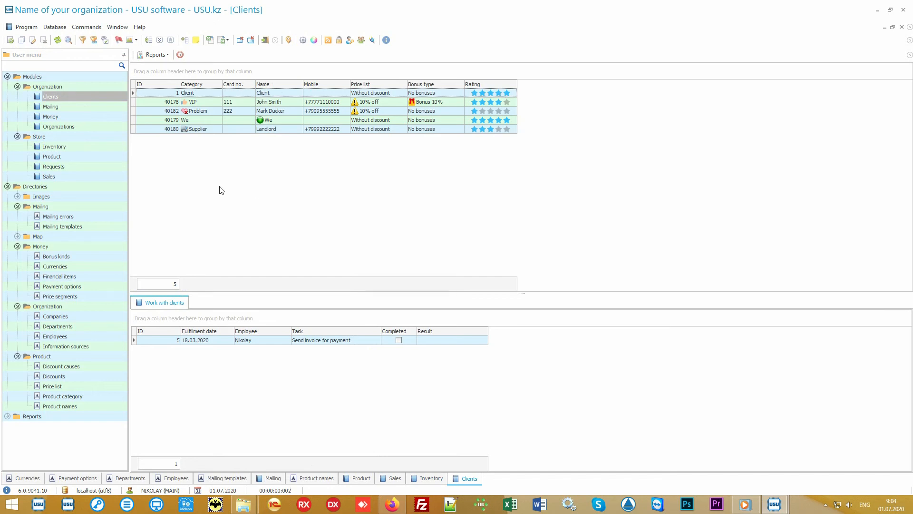
pyautogui.click(92, 178)
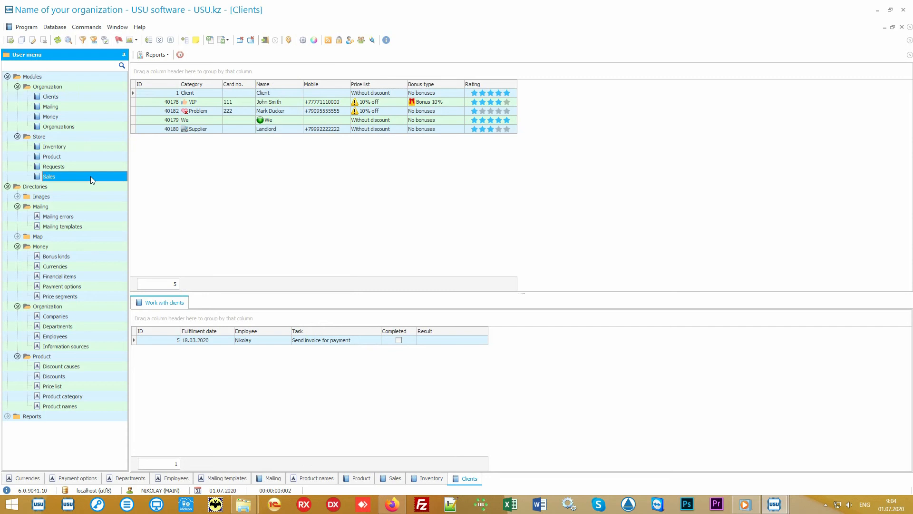
pyautogui.click(88, 98)
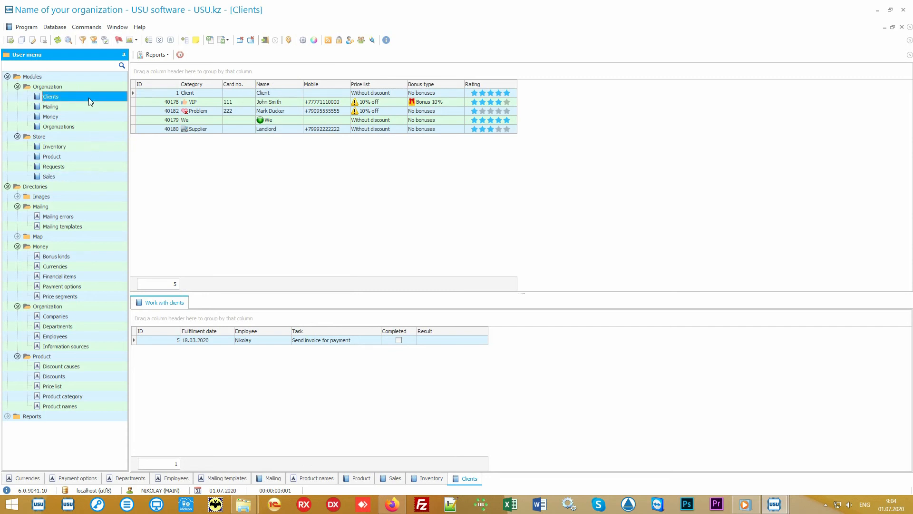
pyautogui.click(269, 202)
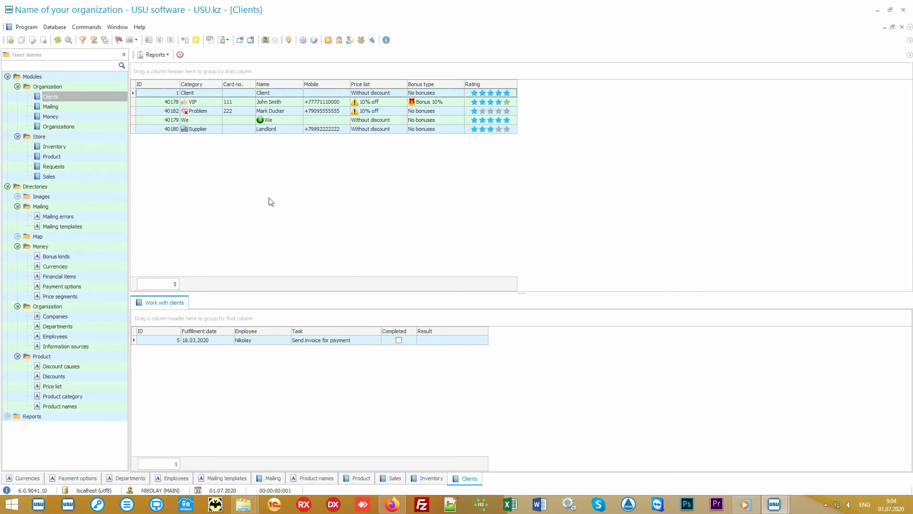
# Examine the VIP, Problem and Supplier client records and the price lists assigned to clients
pyautogui.click(208, 100)
pyautogui.click(210, 113)
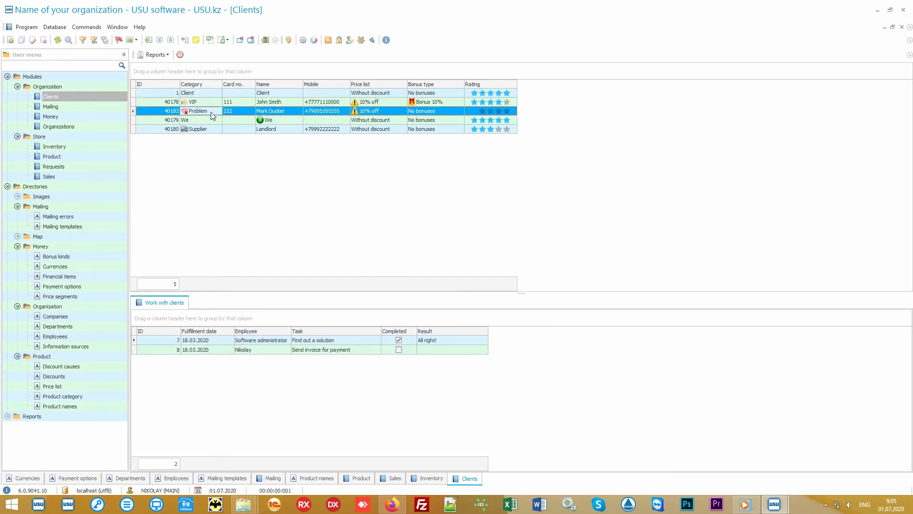
pyautogui.click(210, 129)
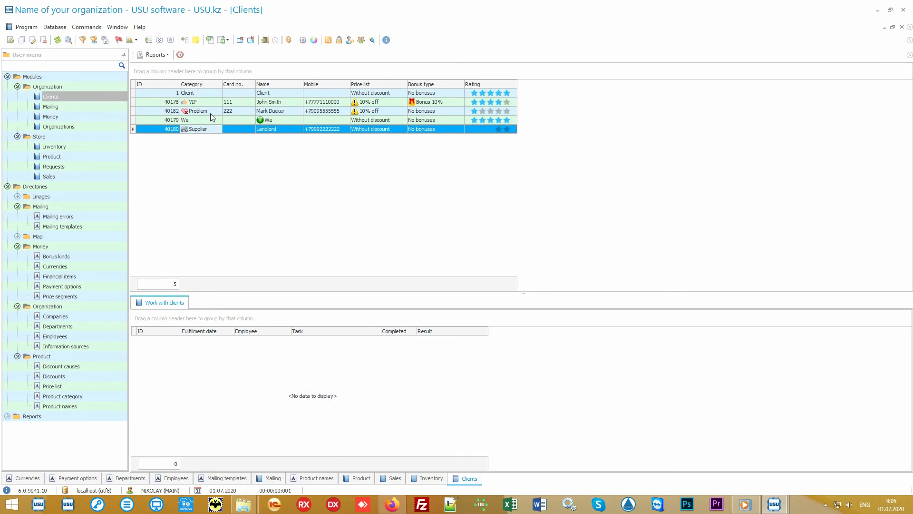
pyautogui.click(212, 101)
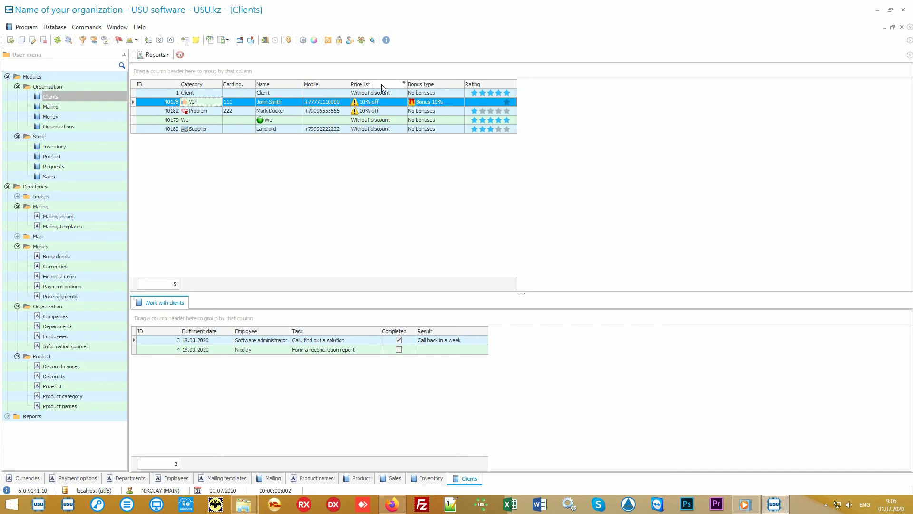
pyautogui.click(393, 94)
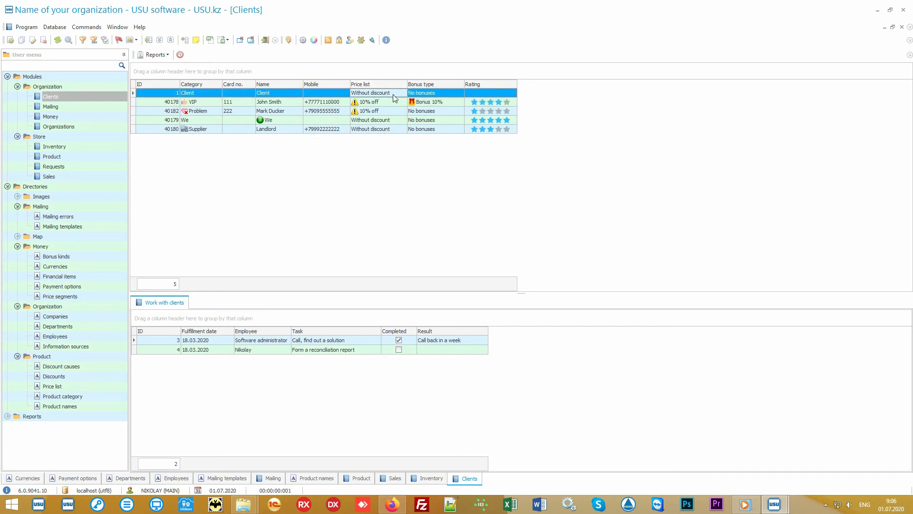
# Add the Information source column after Rating in the clients table using the column customization list
pyautogui.click(391, 102)
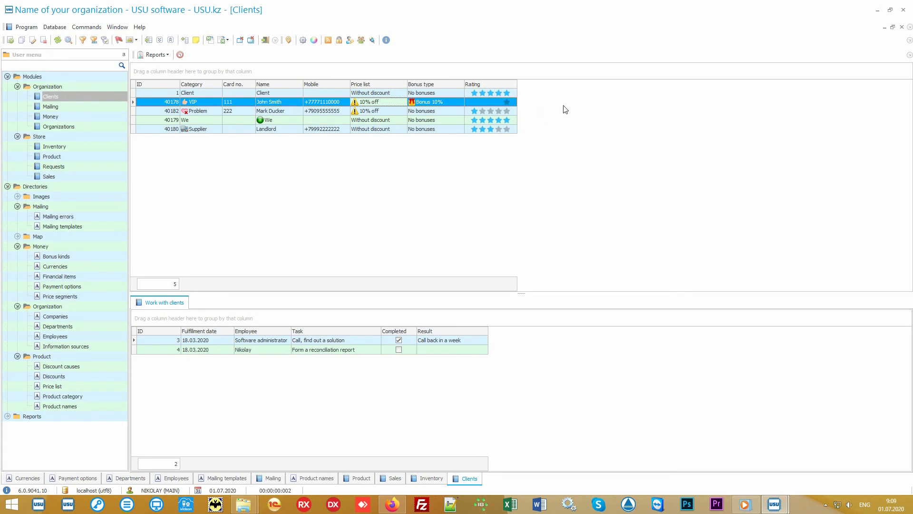
pyautogui.rightClick(571, 103)
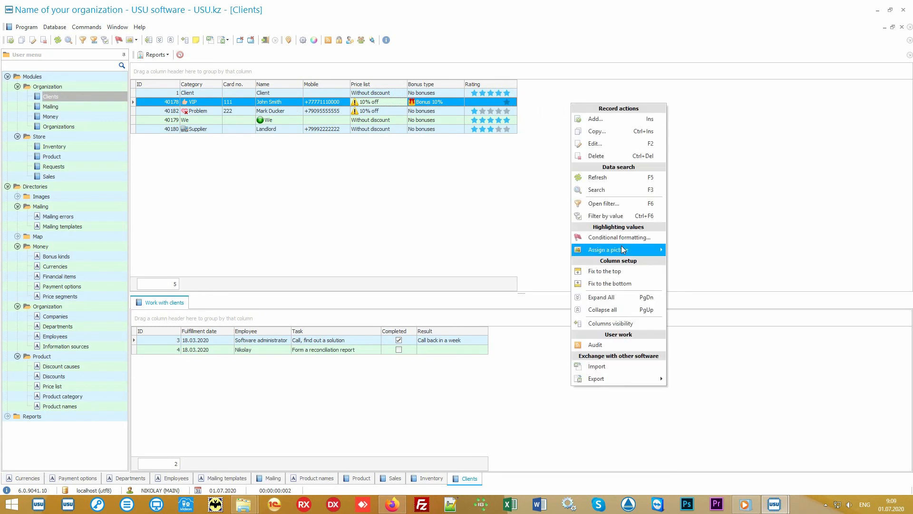
pyautogui.click(634, 322)
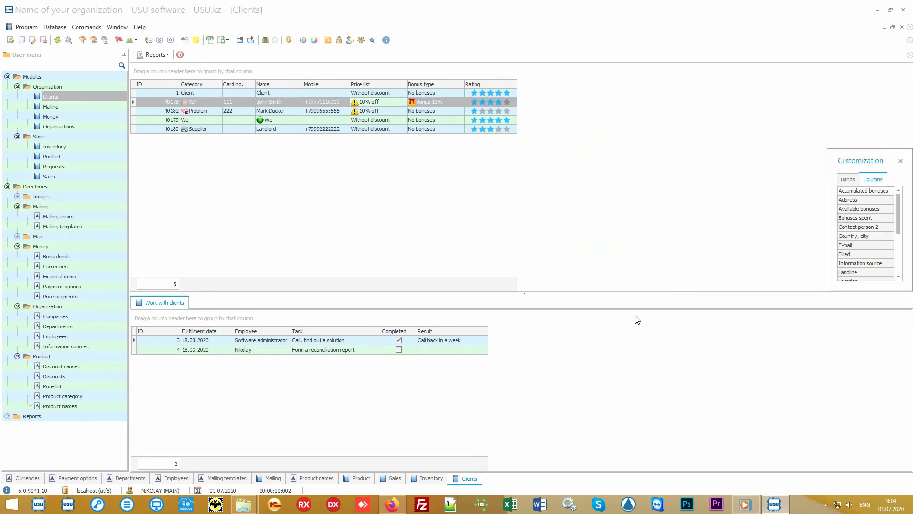
pyautogui.moveTo(828, 291); pyautogui.dragTo(704, 435)
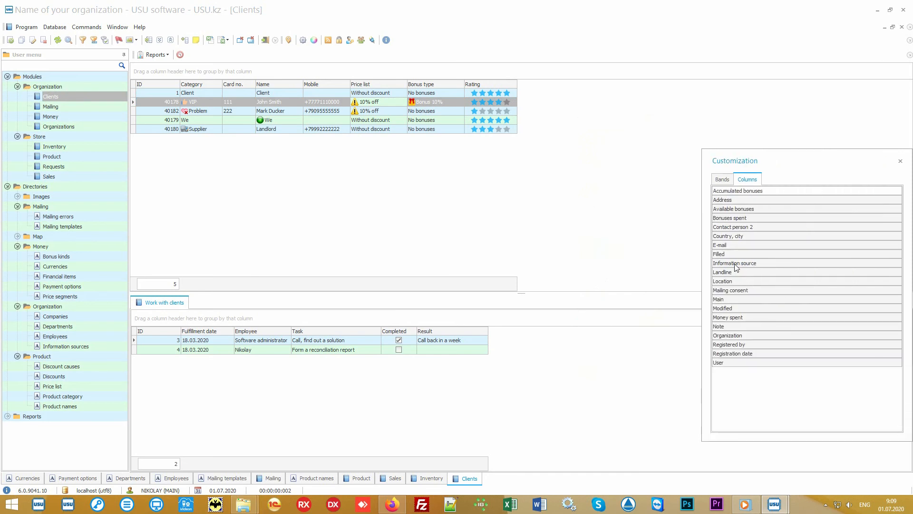
pyautogui.moveTo(737, 263); pyautogui.dragTo(521, 86)
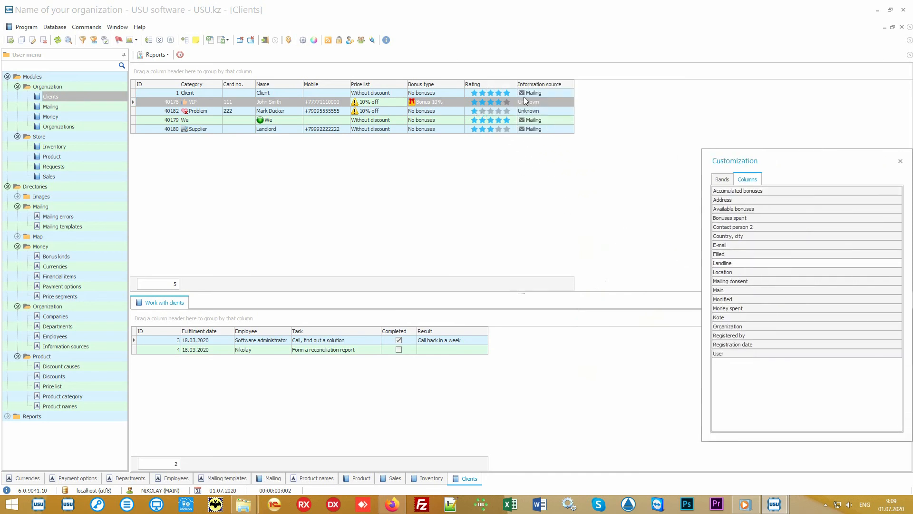
pyautogui.click(900, 161)
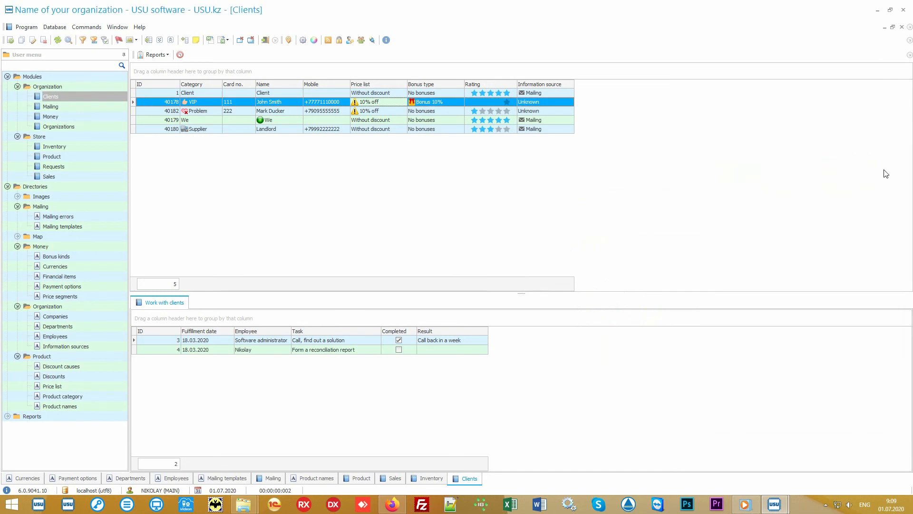
# Examine the information source of the ordinary and VIP clients and the VIP client's bonus type
pyautogui.click(564, 93)
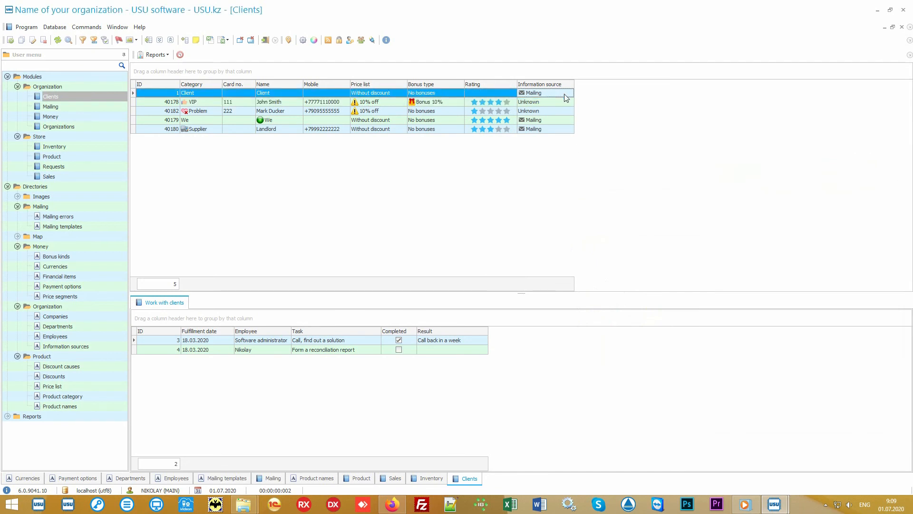
pyautogui.click(564, 102)
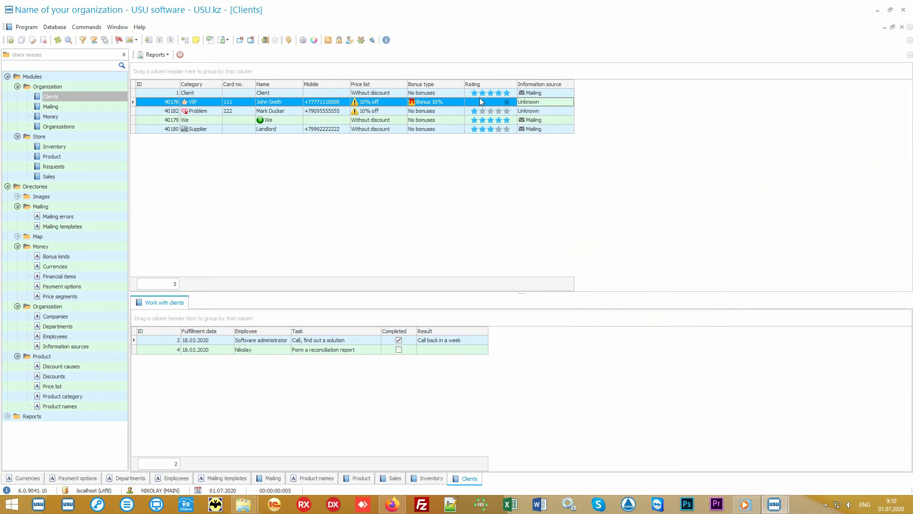
pyautogui.click(449, 102)
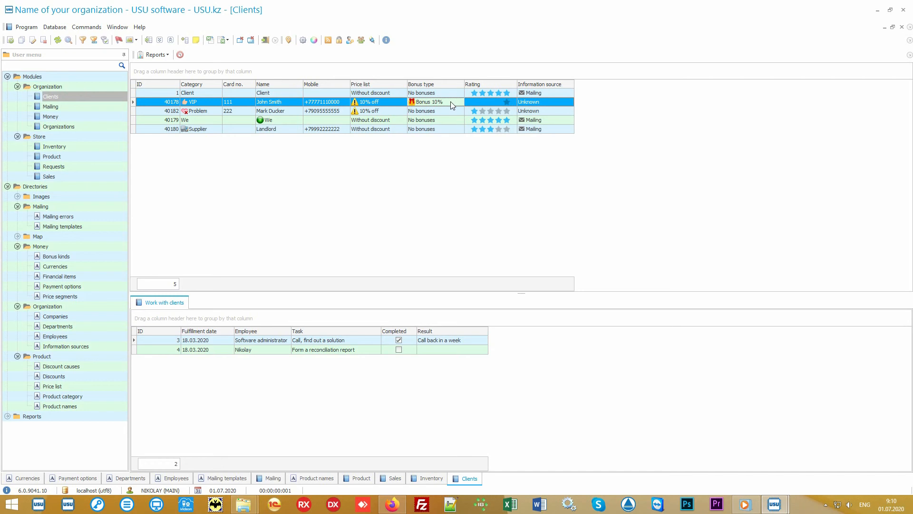
# Generate the Mailing report with mailing consent enabled, and view its recipients list and sending options without creating a mailing
pyautogui.click(7, 186)
pyautogui.click(7, 196)
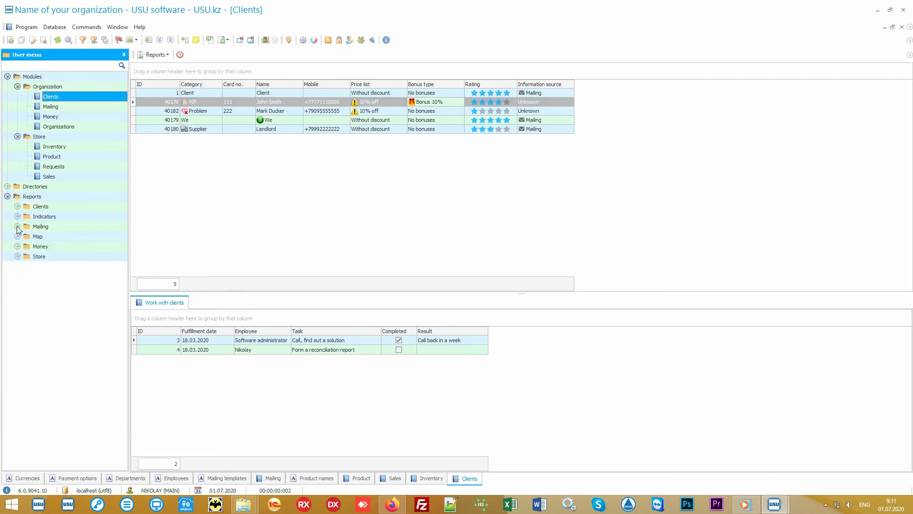
pyautogui.click(17, 226)
pyautogui.doubleClick(50, 237)
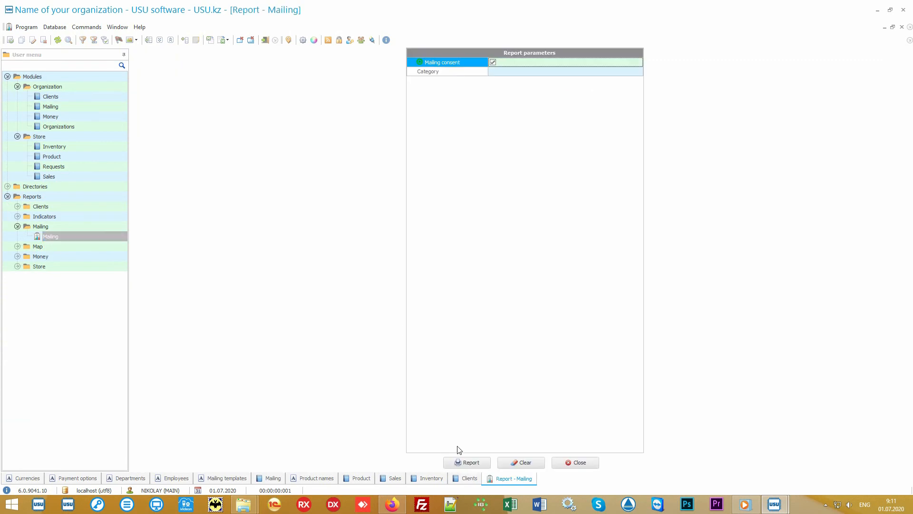
pyautogui.click(462, 462)
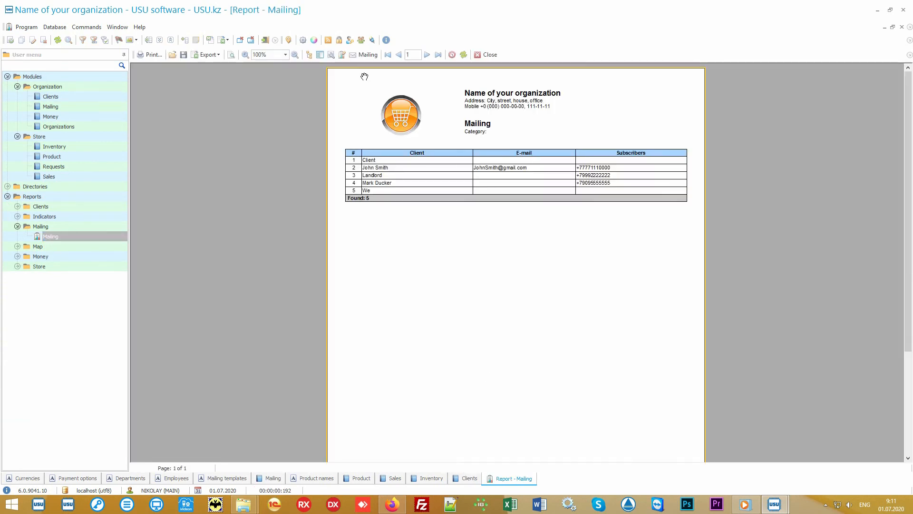
pyautogui.click(368, 55)
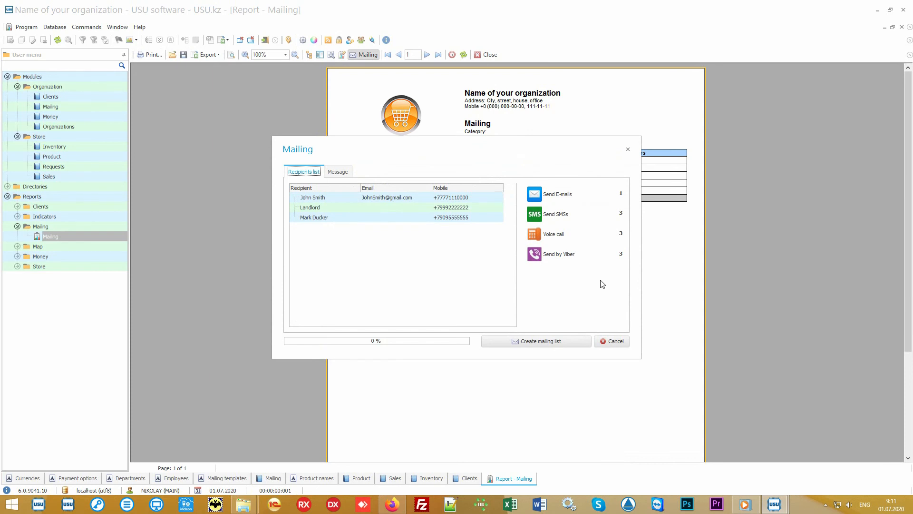
pyautogui.click(614, 341)
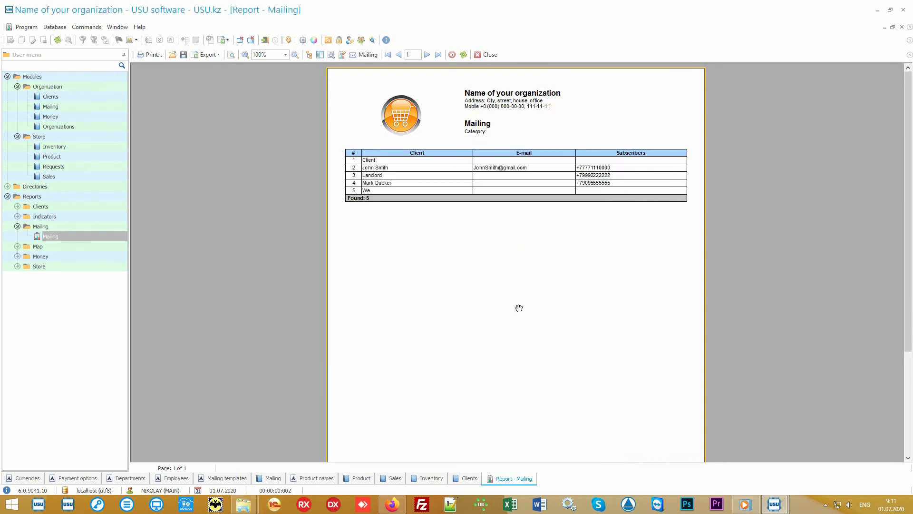
# Generate the Salary report from the Money reports for the default period and all employees
pyautogui.click(97, 257)
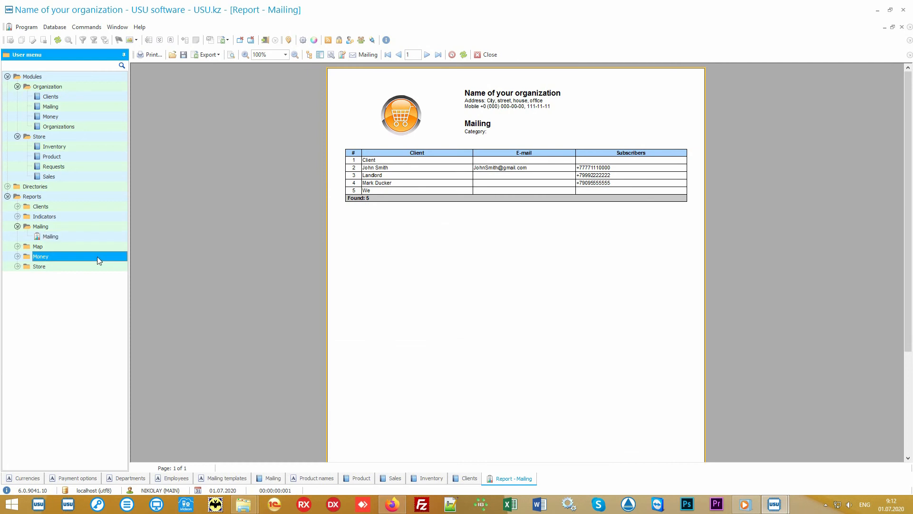
pyautogui.doubleClick(96, 255)
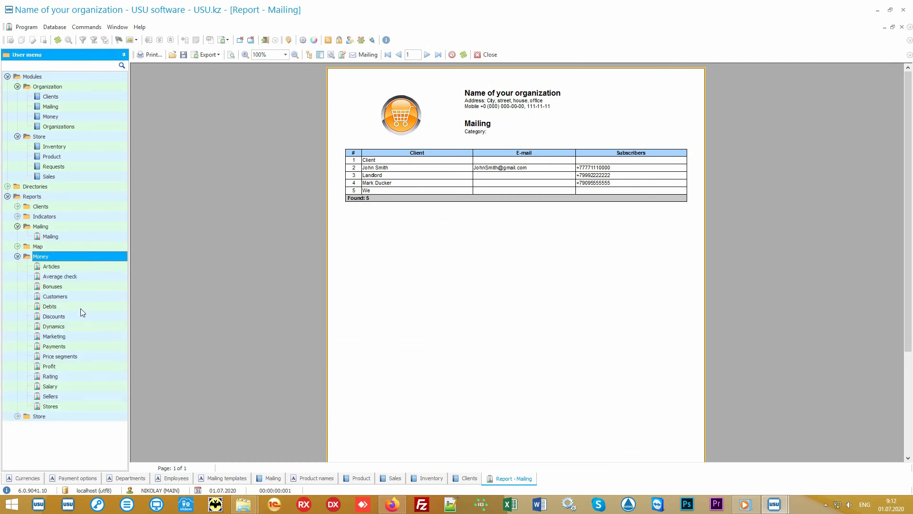
pyautogui.doubleClick(68, 386)
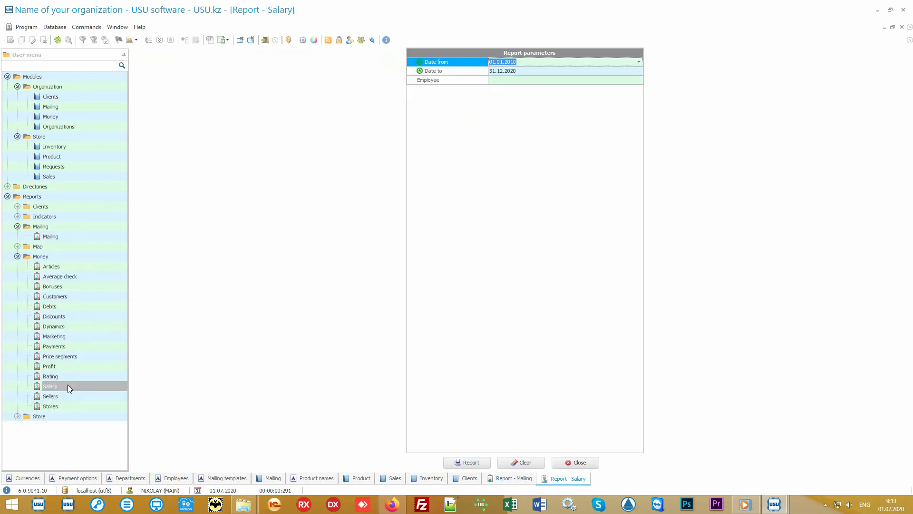
pyautogui.click(462, 460)
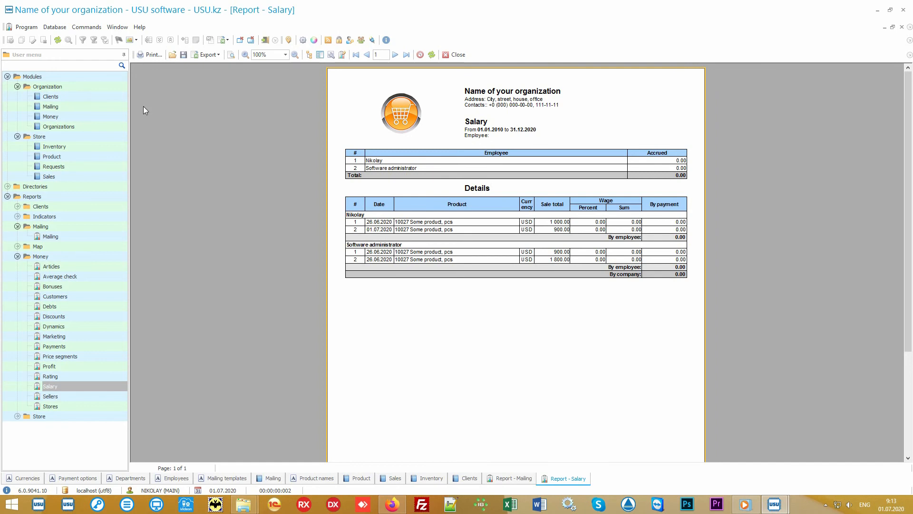
# Return to the Clients list and collapse the Modules group and the Mailing and Money report groups
pyautogui.click(78, 97)
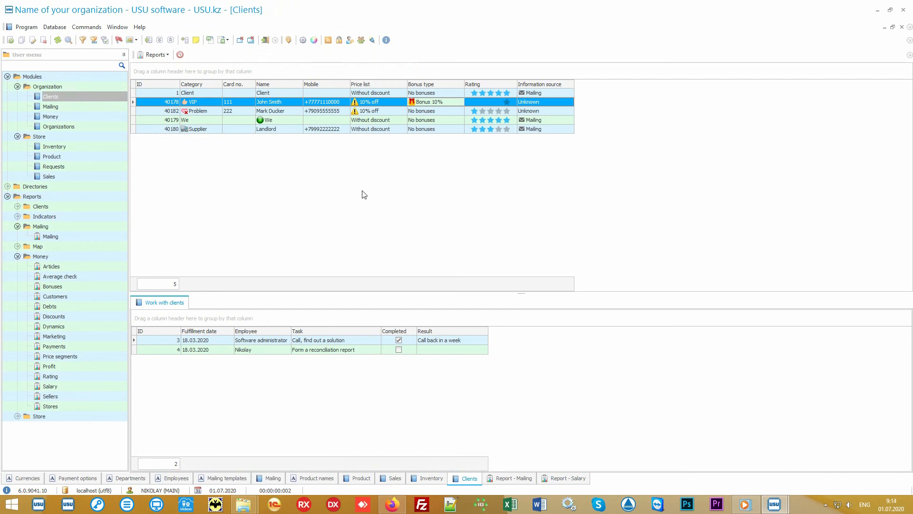
pyautogui.click(17, 77)
pyautogui.click(8, 77)
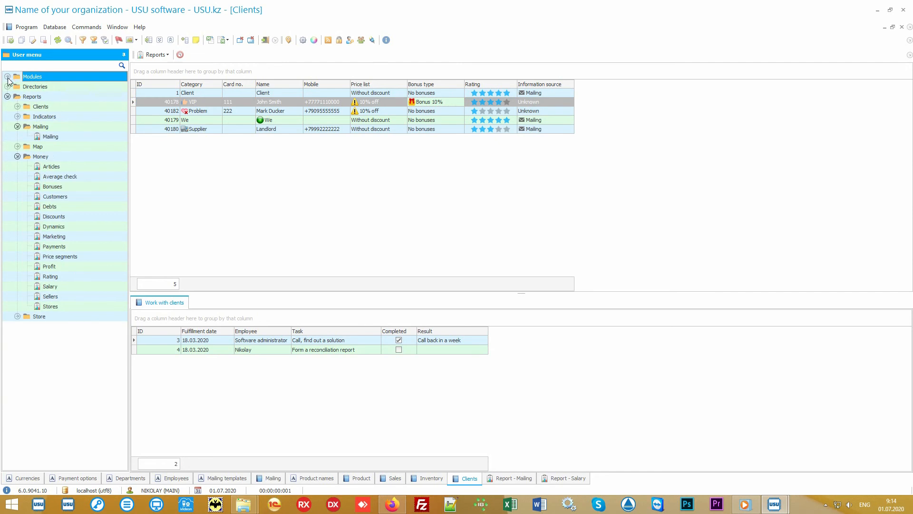
pyautogui.click(41, 127)
pyautogui.click(17, 127)
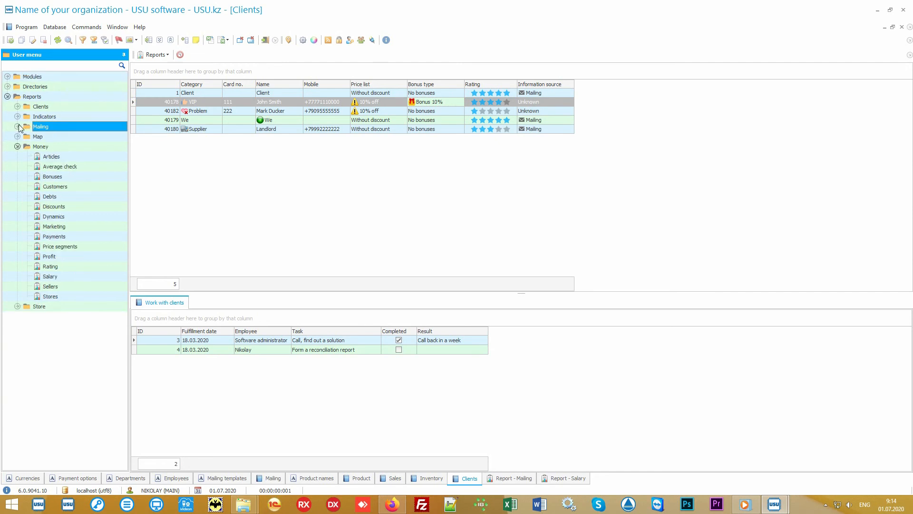
pyautogui.click(27, 147)
pyautogui.click(18, 147)
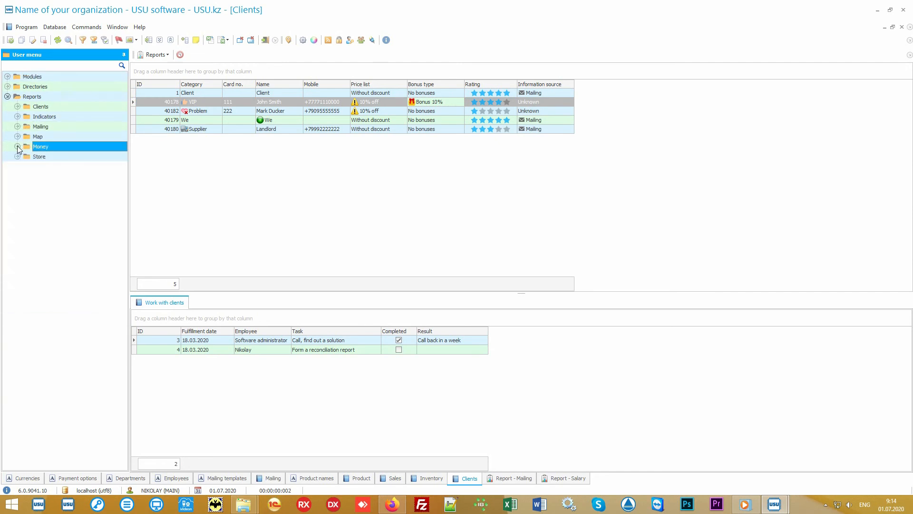
# Generate the Popularity report from the Store reports for the default period
pyautogui.doubleClick(47, 156)
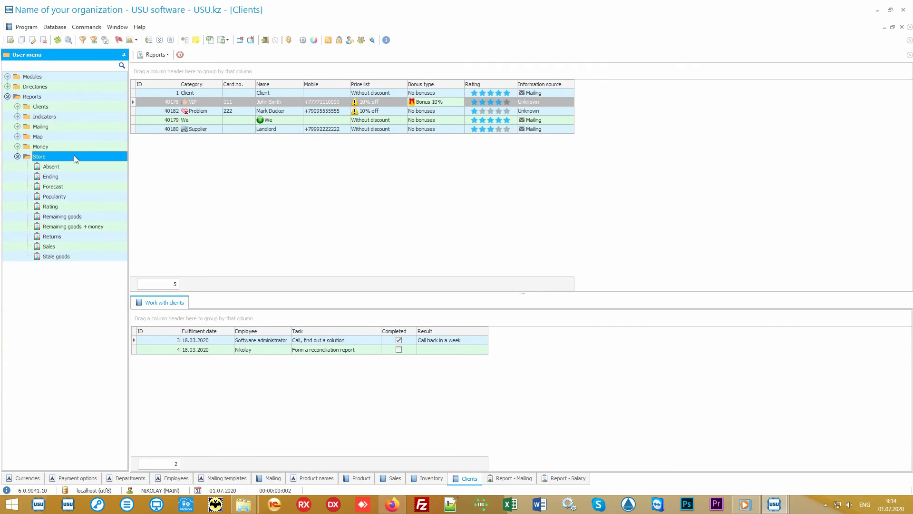
pyautogui.doubleClick(79, 196)
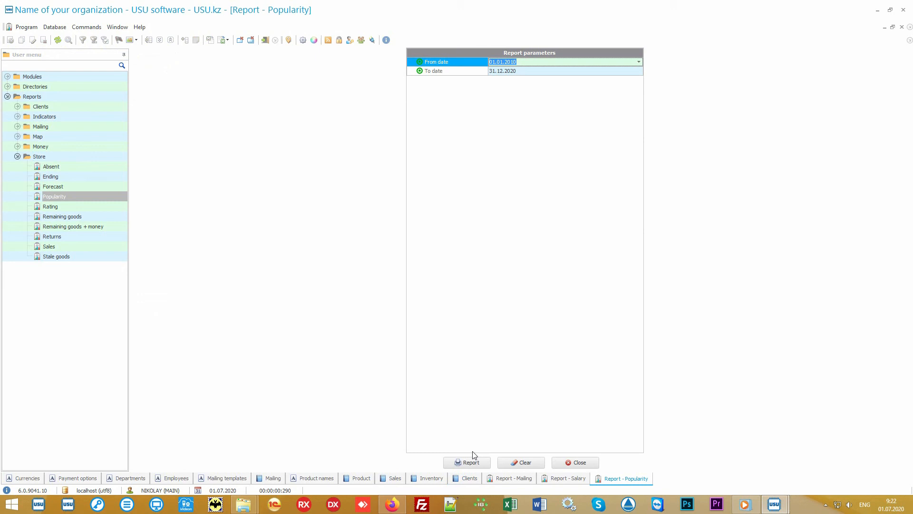
pyautogui.click(471, 462)
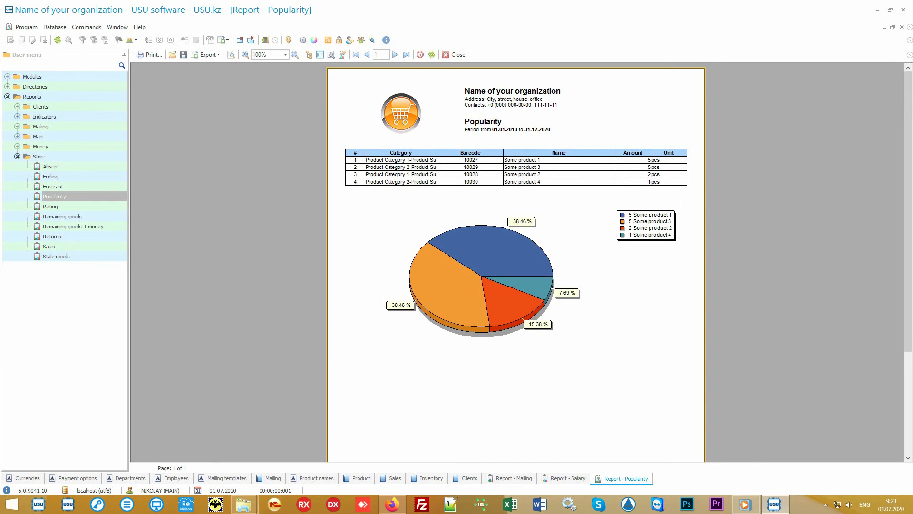
# Generate the product Rating report from the Store reports for the default period and compare it with the Popularity report
pyautogui.click(88, 207)
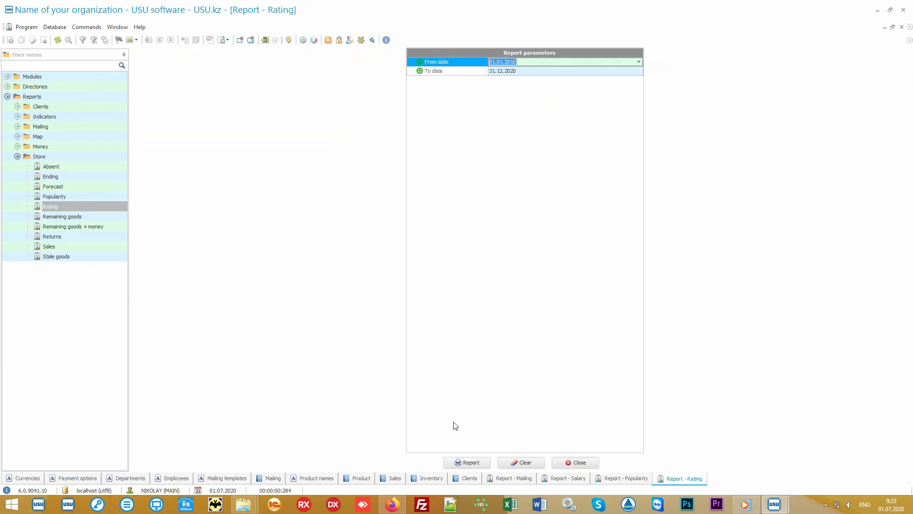
pyautogui.click(467, 462)
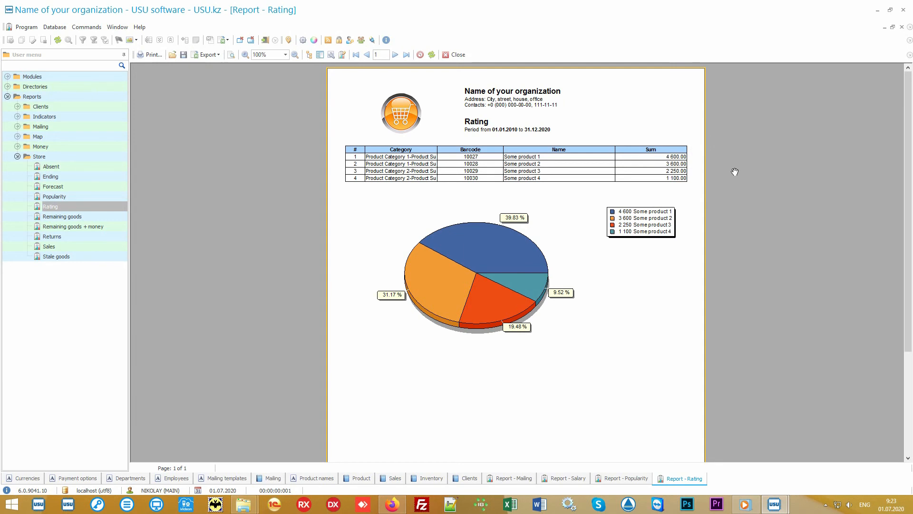
pyautogui.click(619, 479)
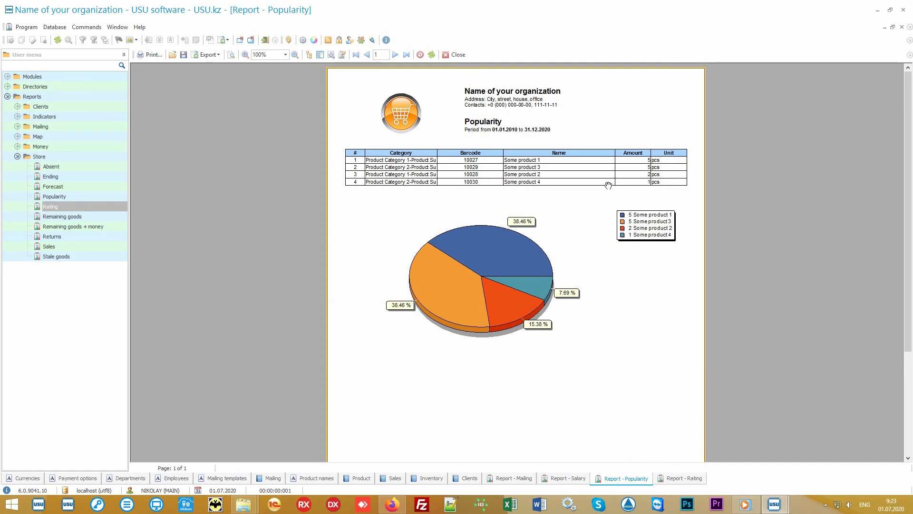
pyautogui.click(670, 480)
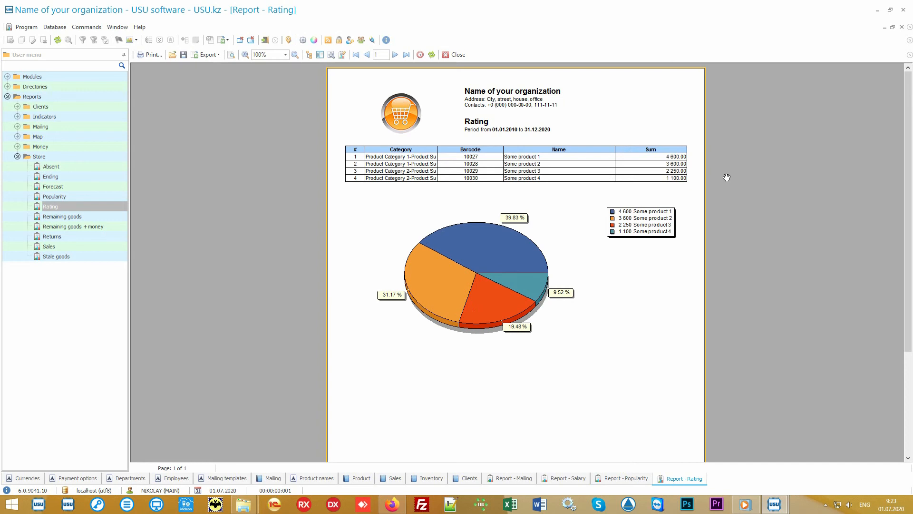
# Generate the Sales report from the Store reports for the default period with no category, store or seller filter
pyautogui.doubleClick(84, 245)
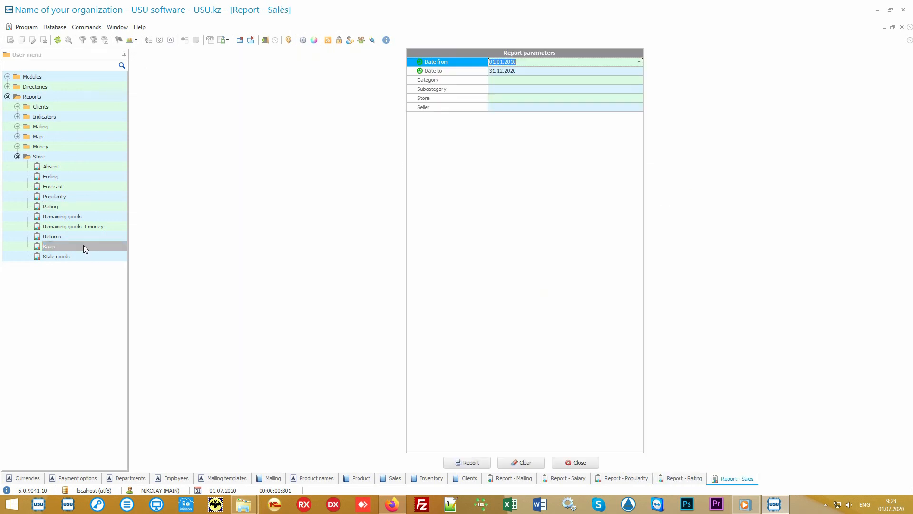
pyautogui.click(470, 461)
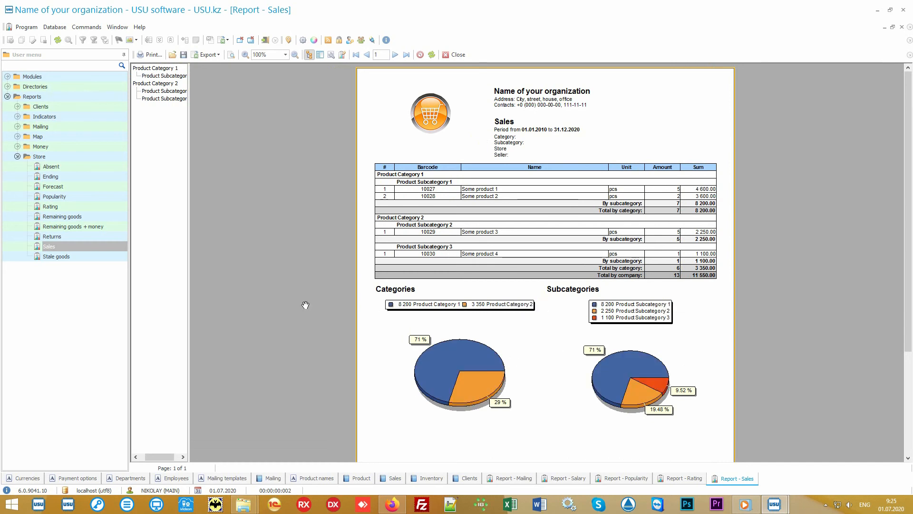
# Generate a new Sales report from the Store reports for the period 01.07.2020 to 05.07.2020 with no other filters
pyautogui.doubleClick(94, 246)
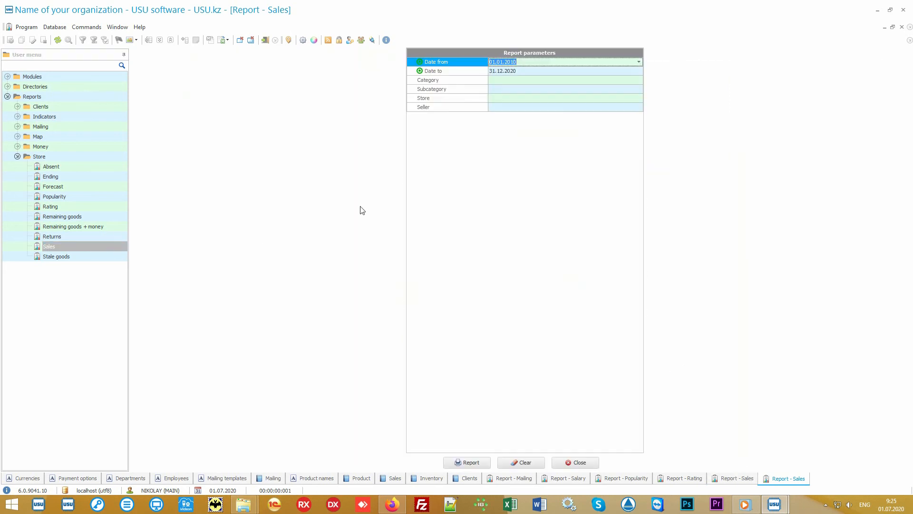
pyautogui.press('Delete')
pyautogui.press('Down')
pyautogui.press('Delete')
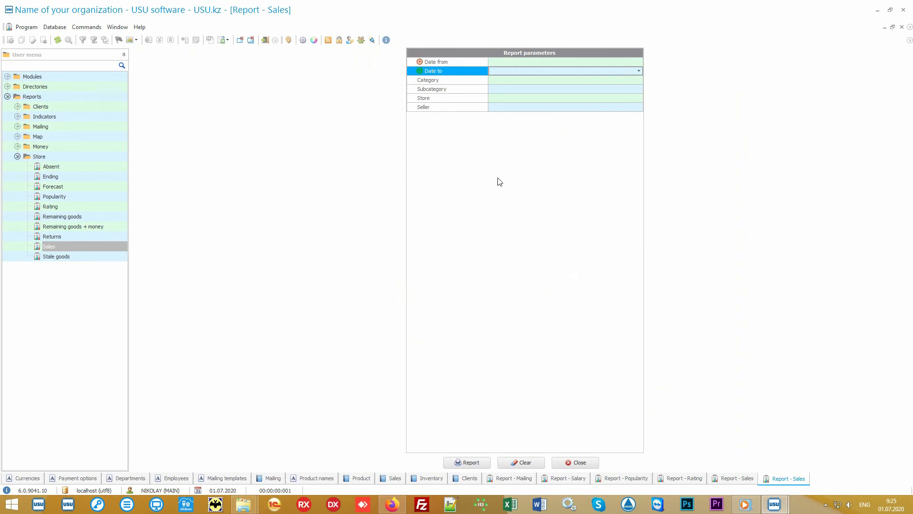
pyautogui.press('Up')
pyautogui.click(639, 63)
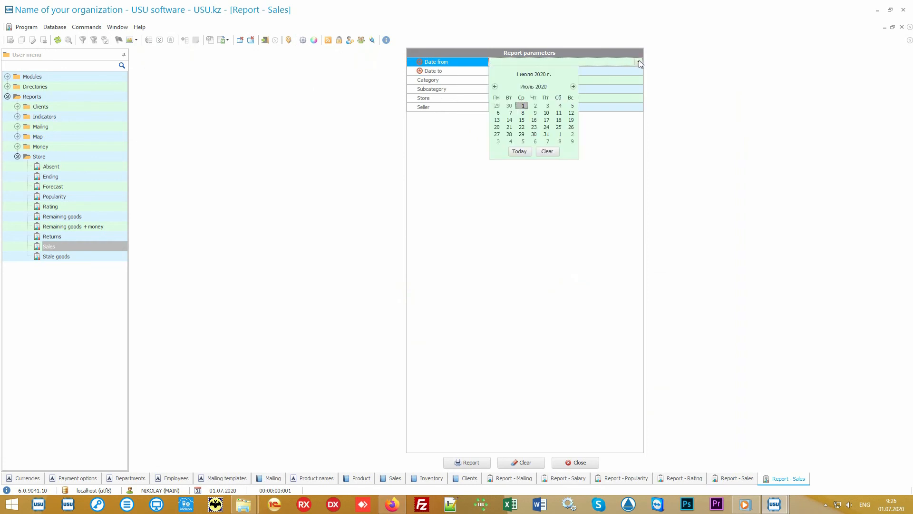
pyautogui.click(521, 152)
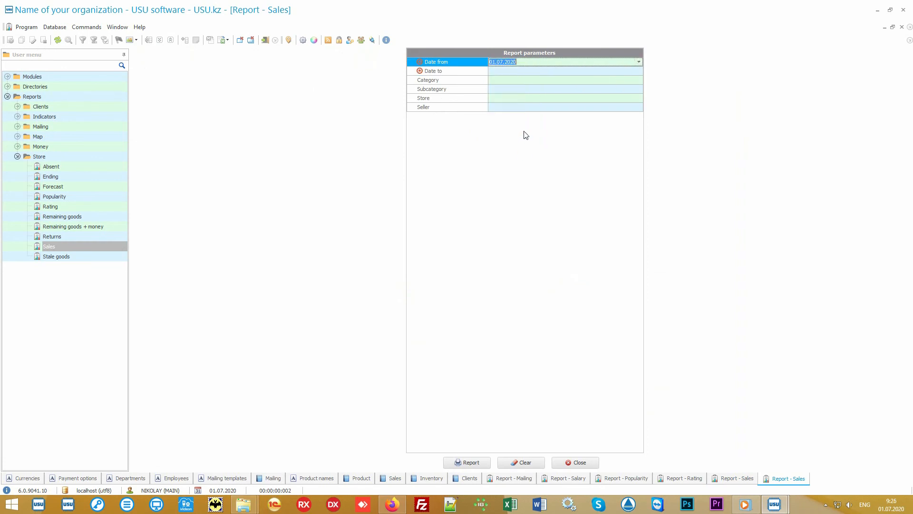
pyautogui.click(520, 72)
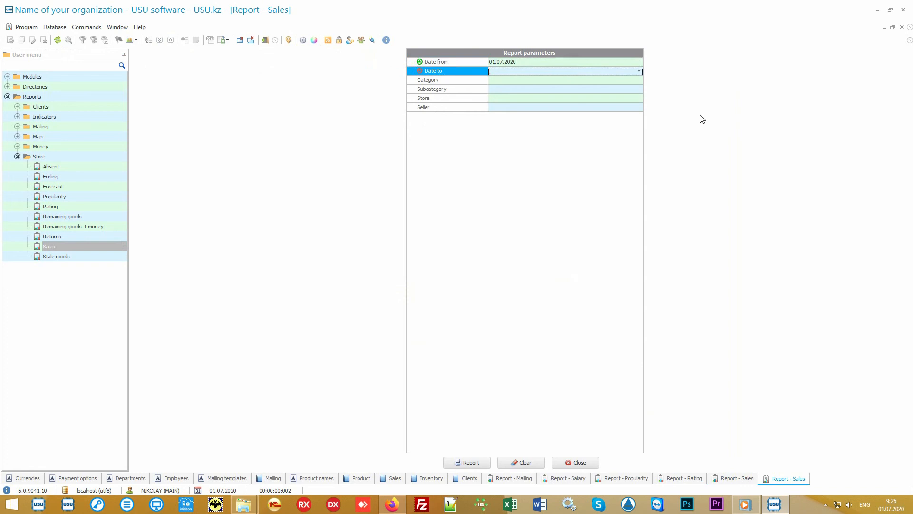
pyautogui.write('05.07.')
pyautogui.press('Return')
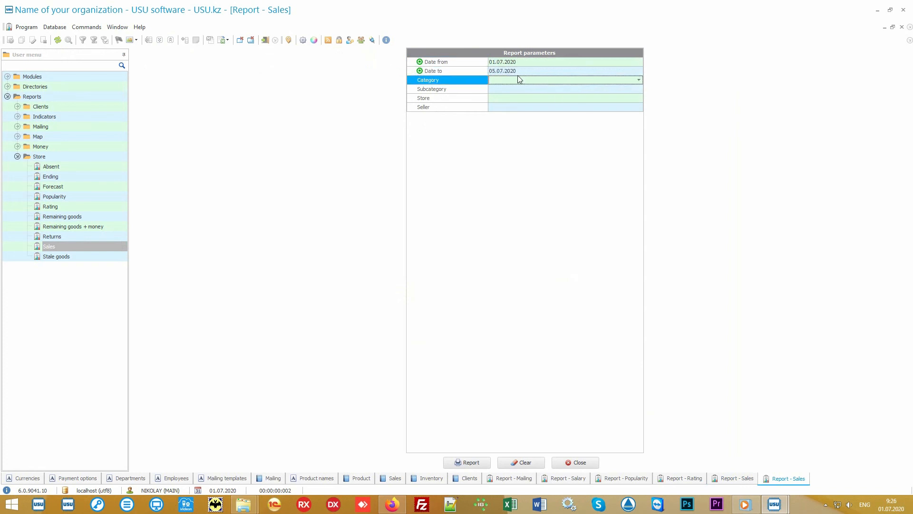
pyautogui.click(472, 463)
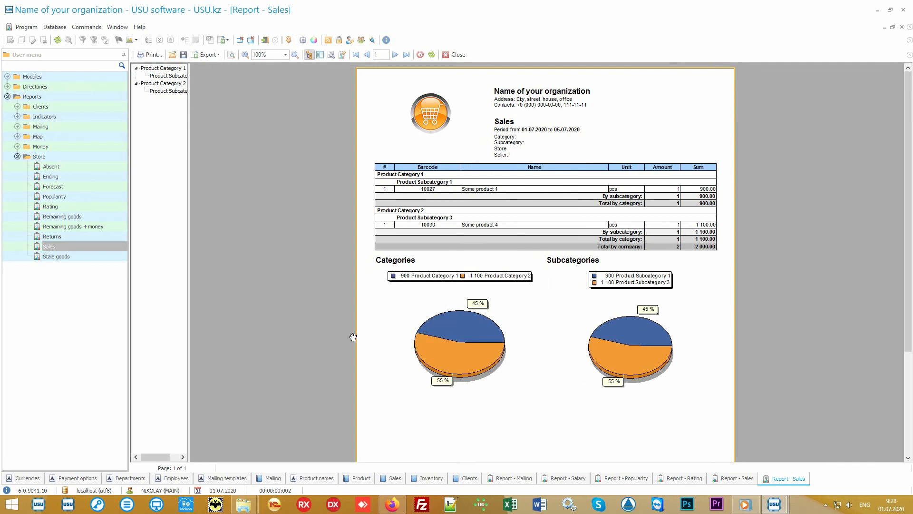
# Look through the list of Store reports from Absent down to Stale goods
pyautogui.click(70, 157)
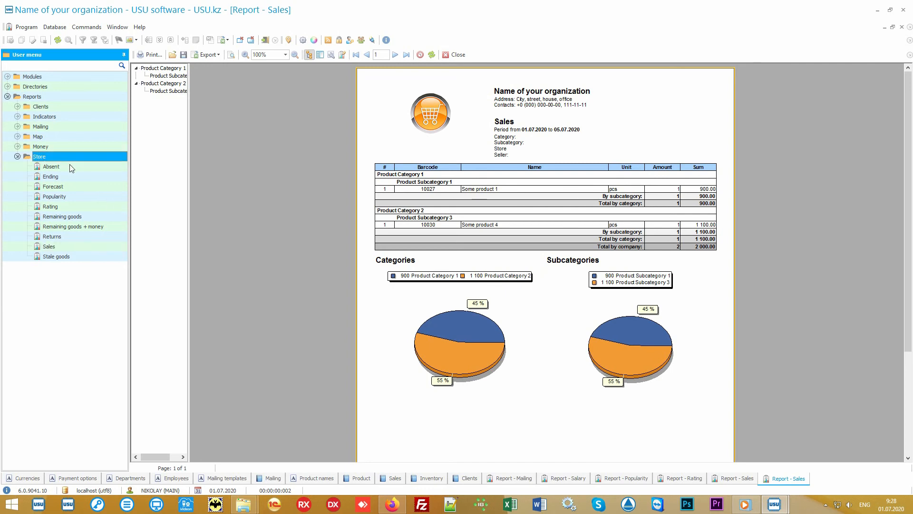
pyautogui.press('Down')
pyautogui.press('Down')
pyautogui.press('Down')
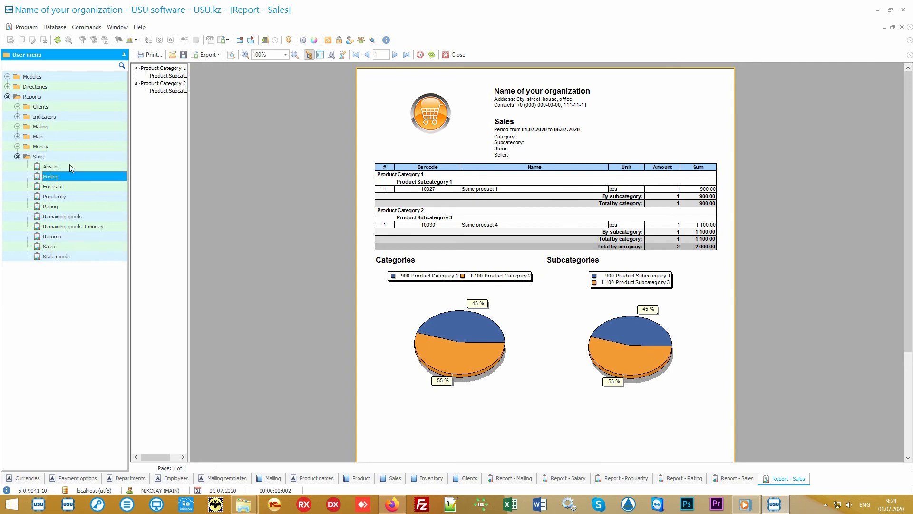
pyautogui.press('Down')
pyautogui.press('Down')
pyautogui.press('Down')
pyautogui.press('Down')
pyautogui.press('Down')
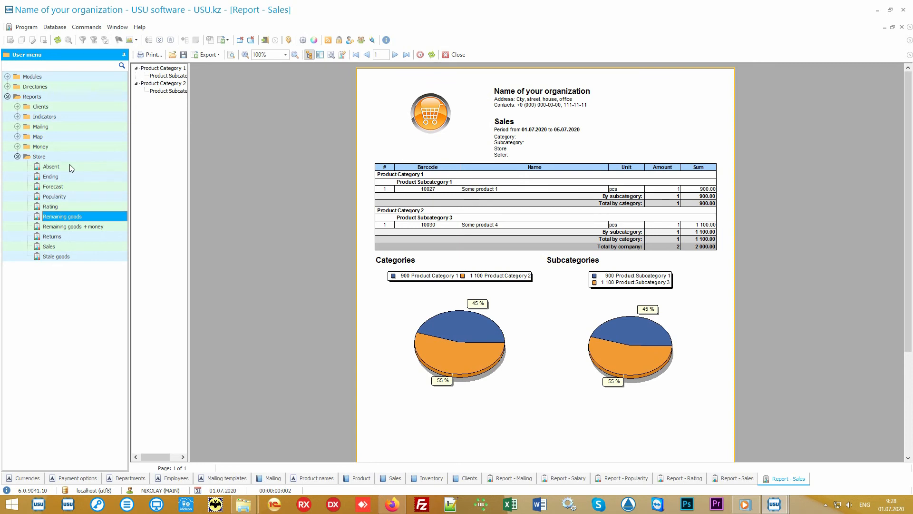
pyautogui.press('Down')
pyautogui.press('Down')
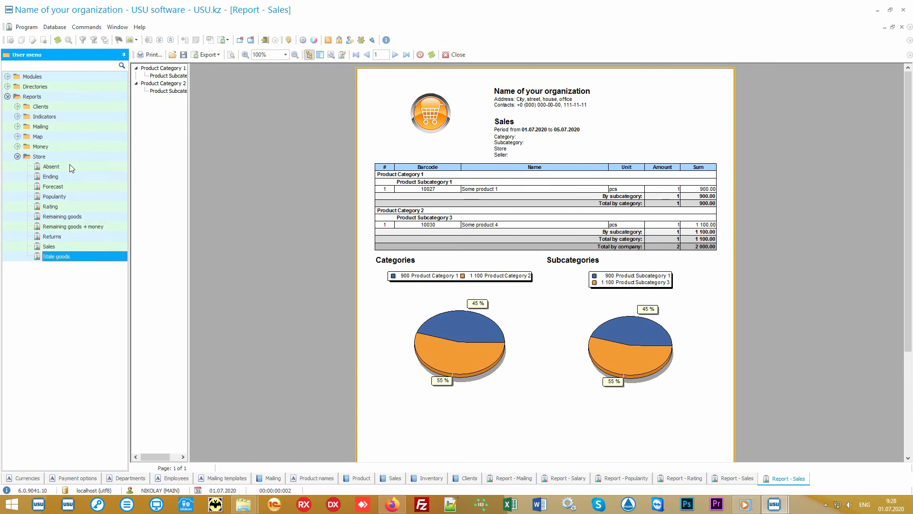
# Look over the reports in the Money group, collapse it again and return to the Store group
pyautogui.click(18, 147)
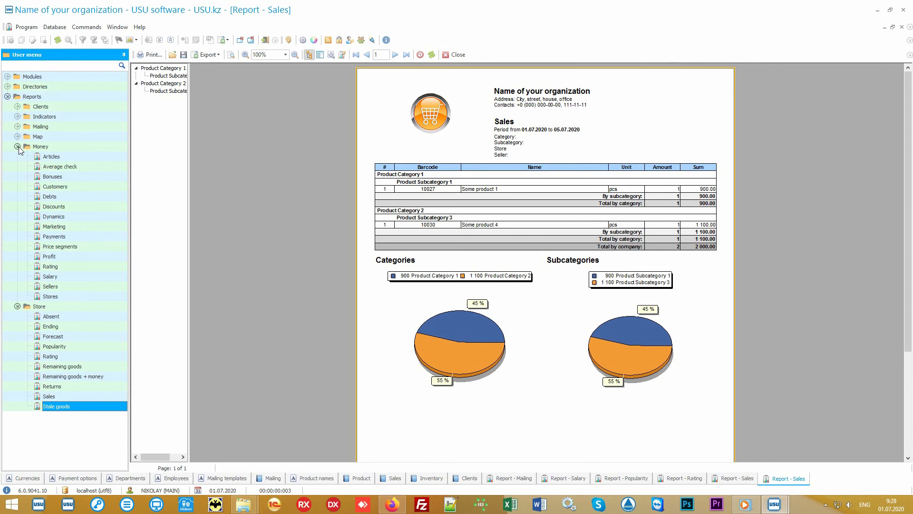
pyautogui.click(17, 147)
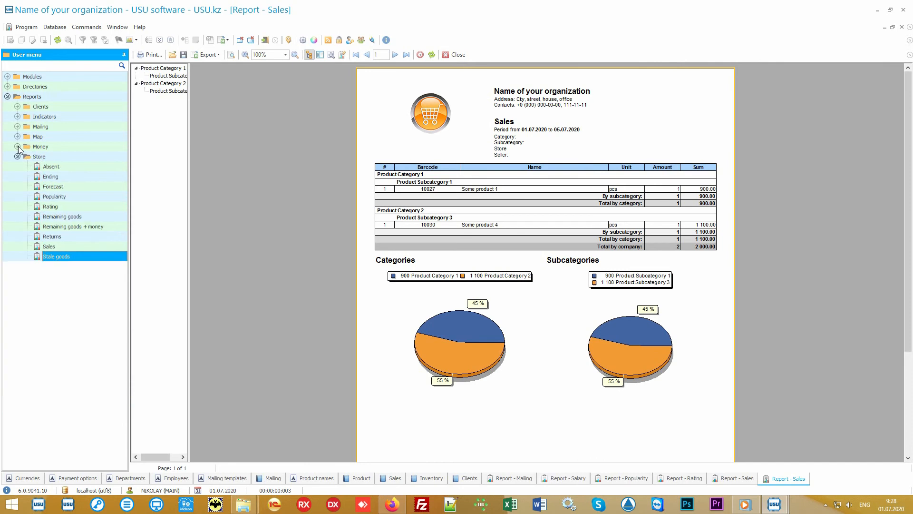
pyautogui.click(58, 157)
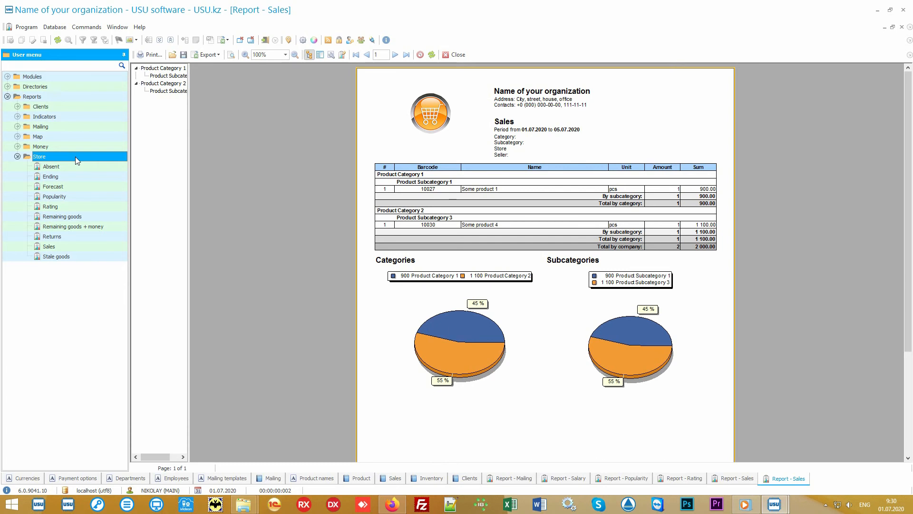
# Open the Sales report parameters and examine the period, the category choices and the subcategory, store and seller filters
pyautogui.doubleClick(76, 245)
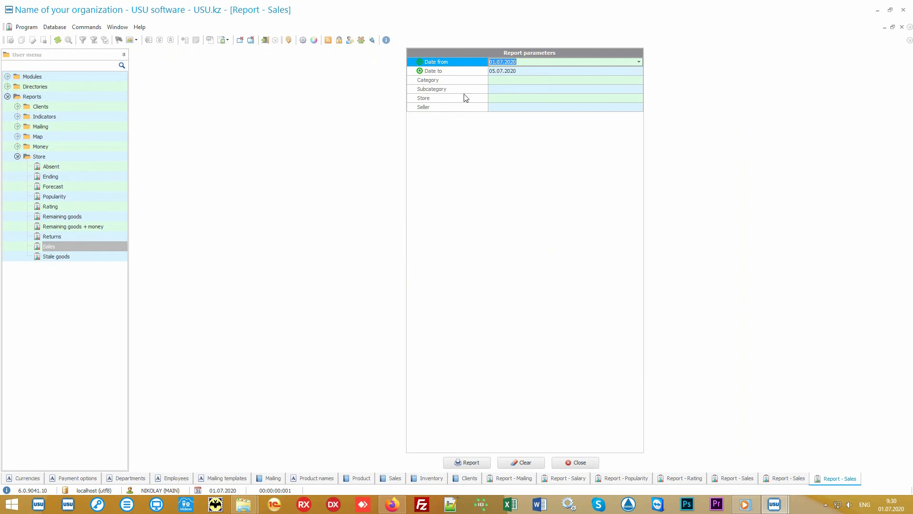
pyautogui.click(470, 71)
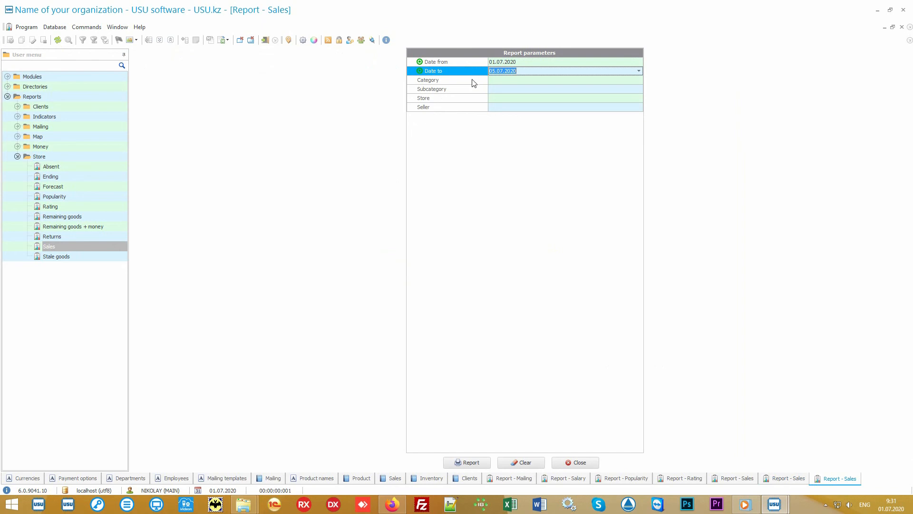
pyautogui.click(473, 82)
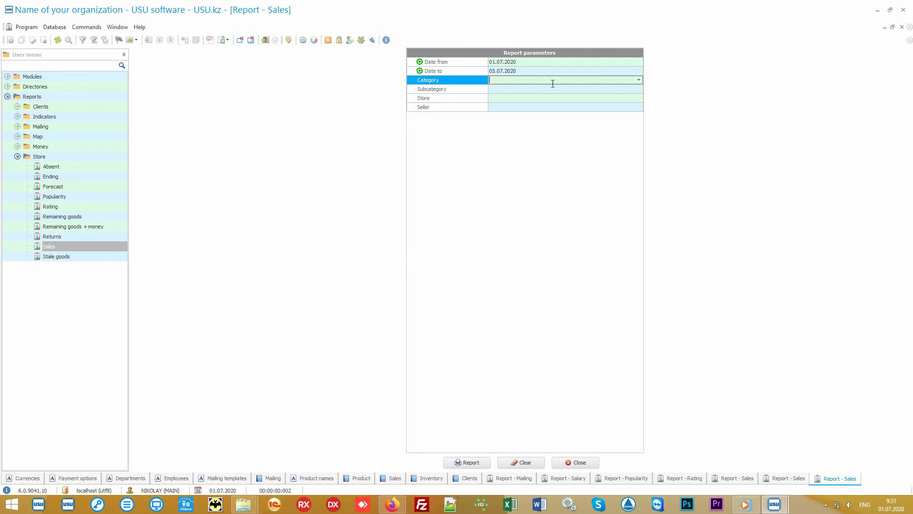
pyautogui.click(639, 82)
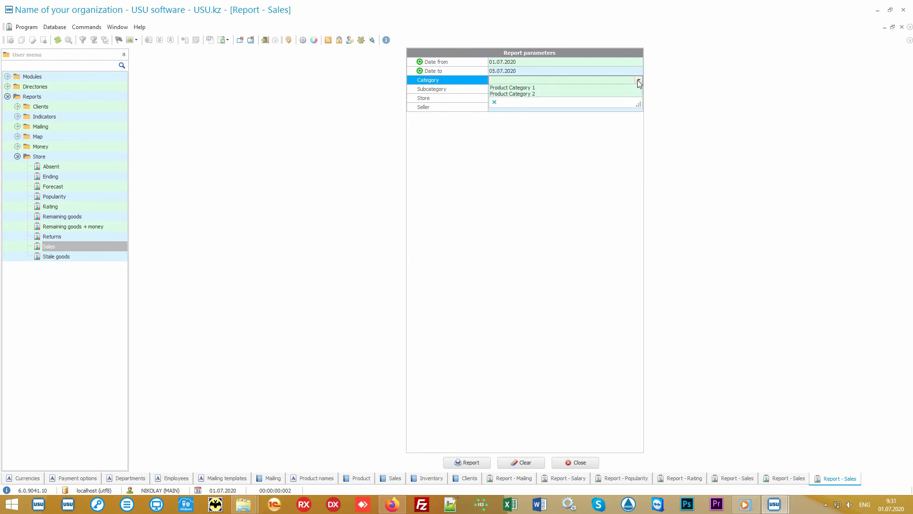
pyautogui.click(639, 82)
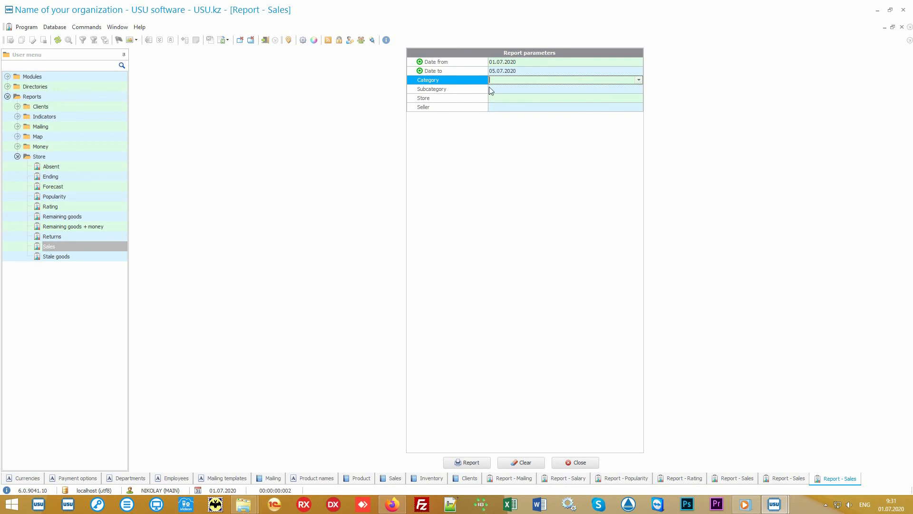
pyautogui.click(471, 92)
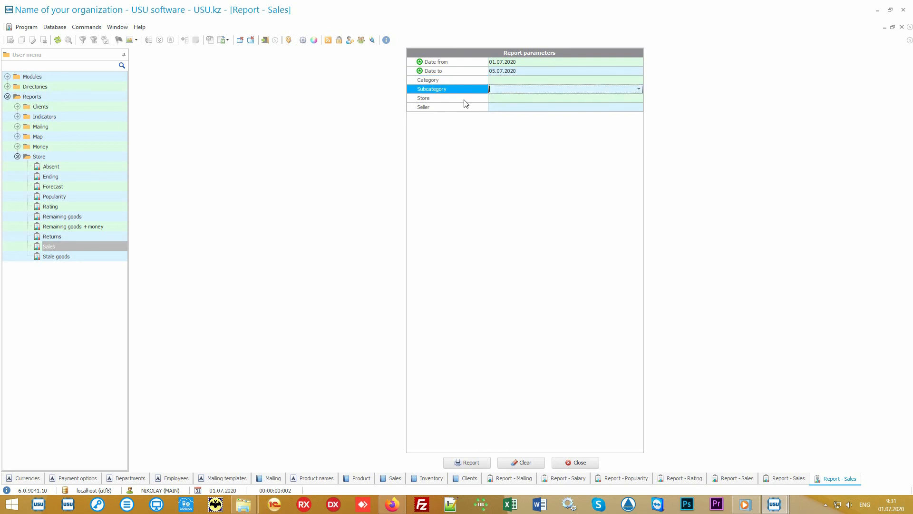
pyautogui.click(465, 100)
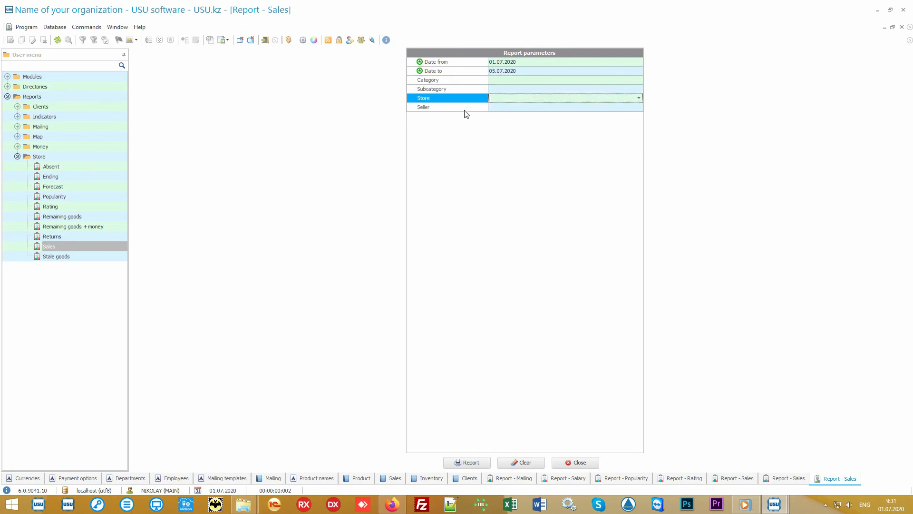
pyautogui.click(465, 111)
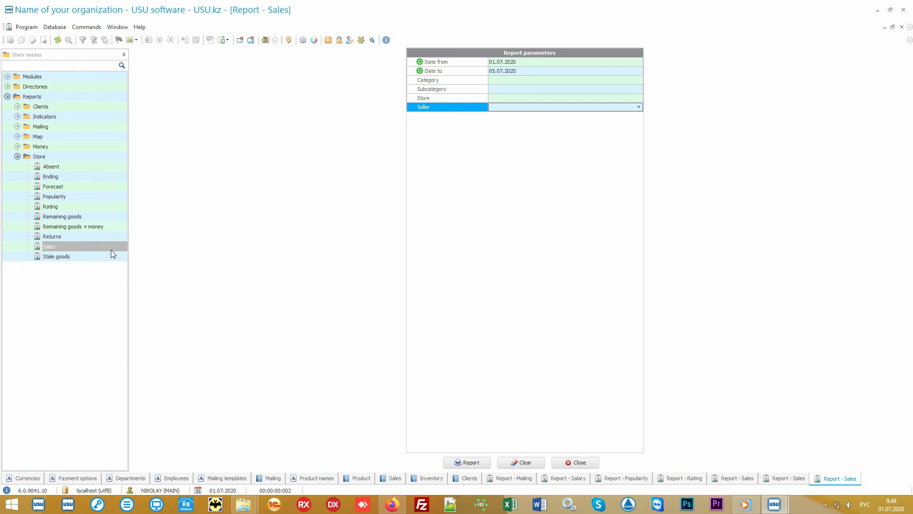
# Generate the Stale goods report from the Store reports for the default period 01.01.2010 to 31.12.2020
pyautogui.click(87, 259)
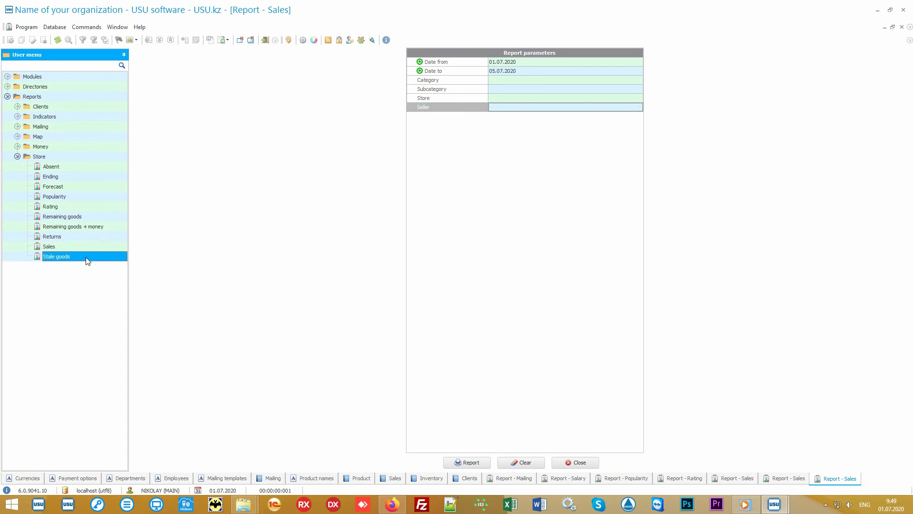
pyautogui.doubleClick(87, 259)
pyautogui.click(464, 462)
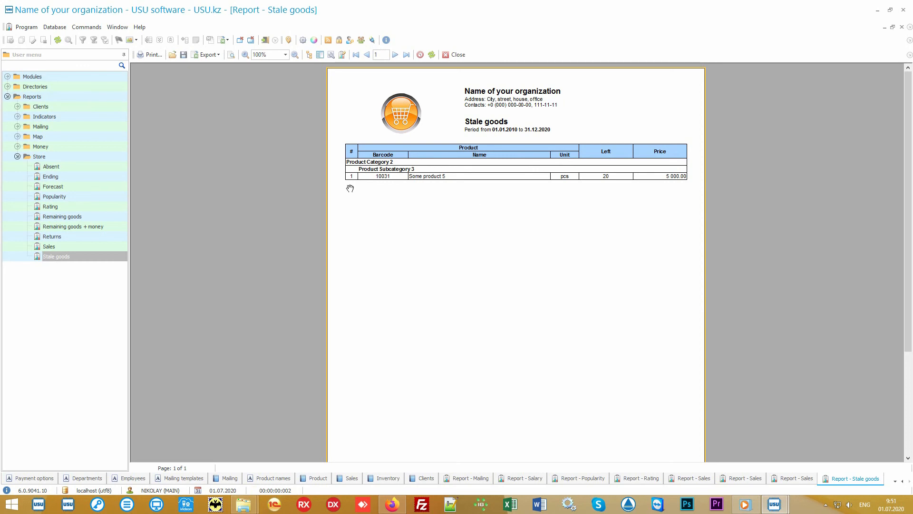
# Generate the Absent report from the Store reports for the default period 01.01.2010 to 31.12.2020
pyautogui.click(62, 166)
pyautogui.doubleClick(62, 166)
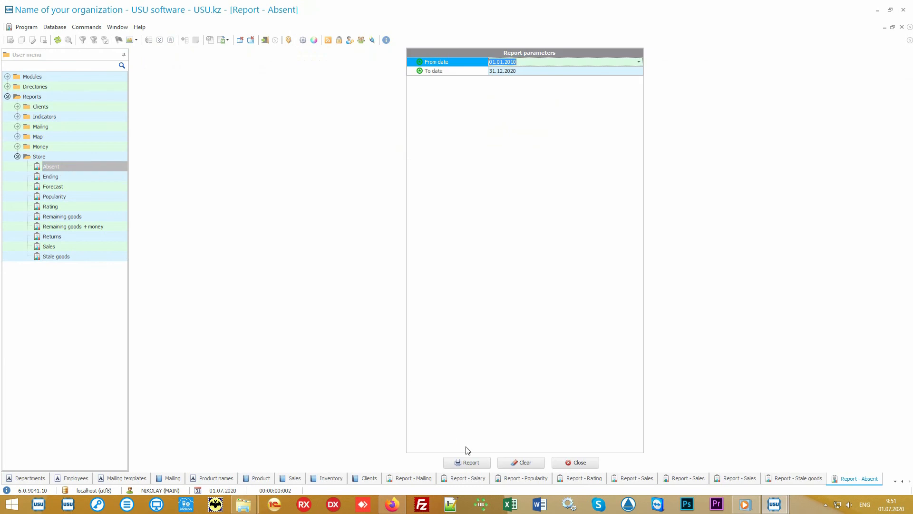
pyautogui.click(479, 461)
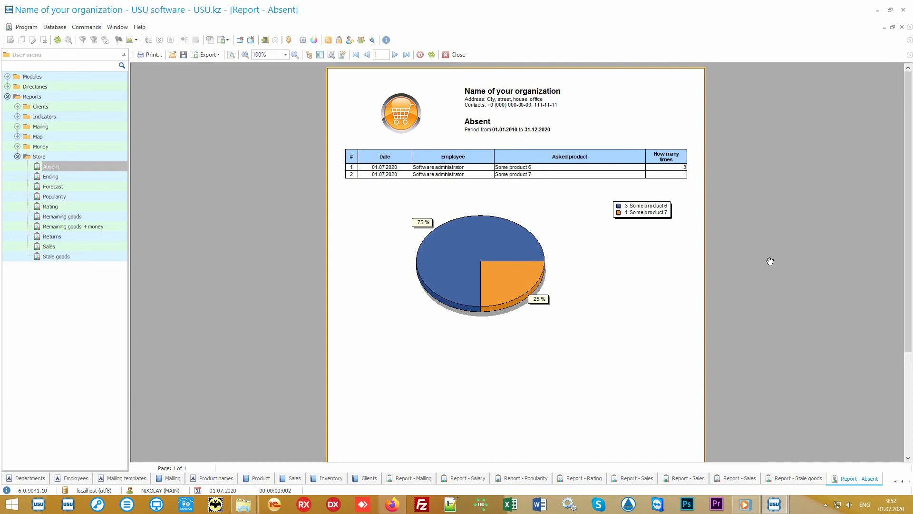
# Generate the Returns report with no department filter and the Forecast report from the Store reports, each for its default period
pyautogui.click(53, 236)
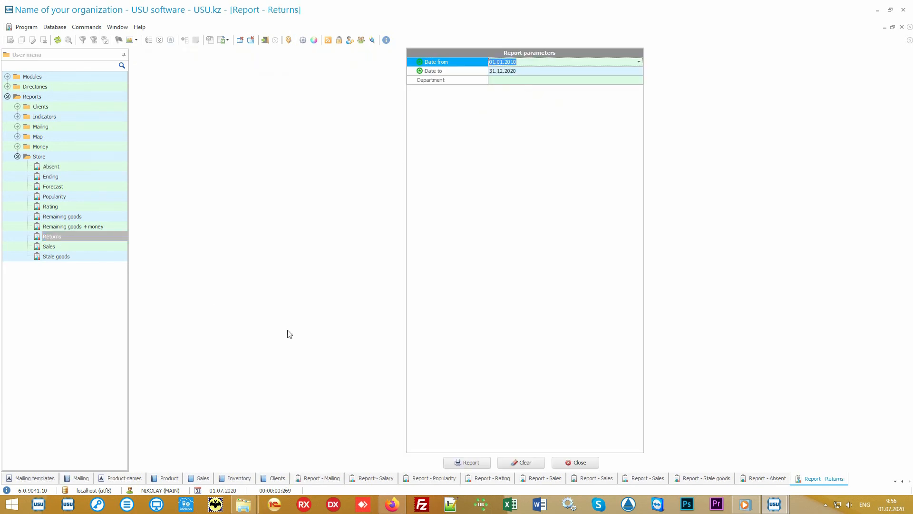
pyautogui.click(465, 462)
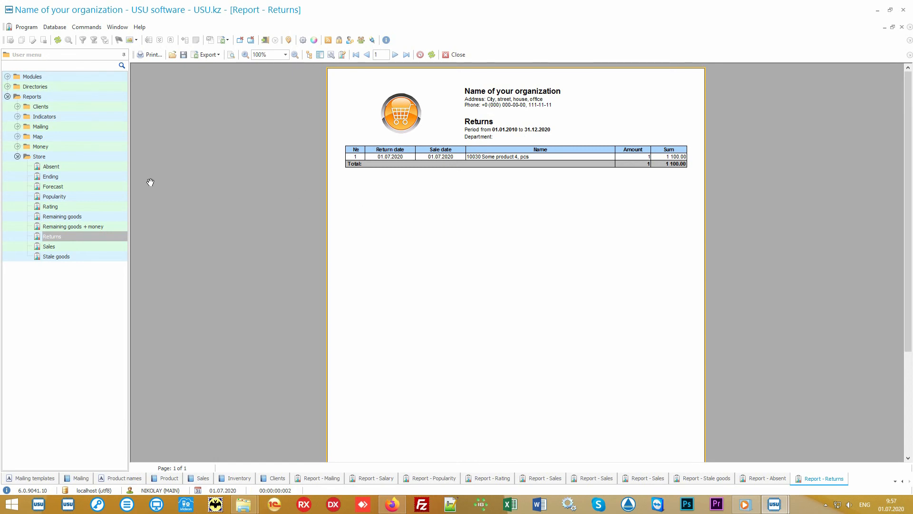
pyautogui.click(76, 188)
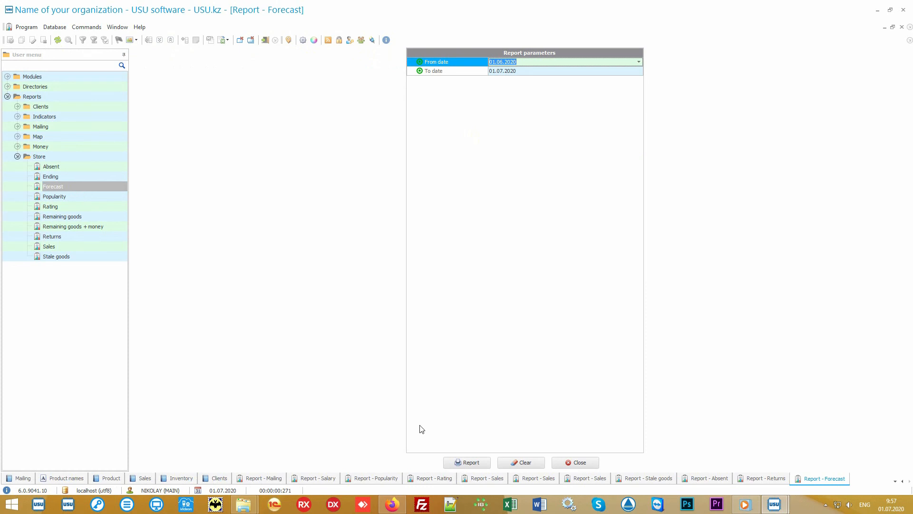
pyautogui.click(471, 462)
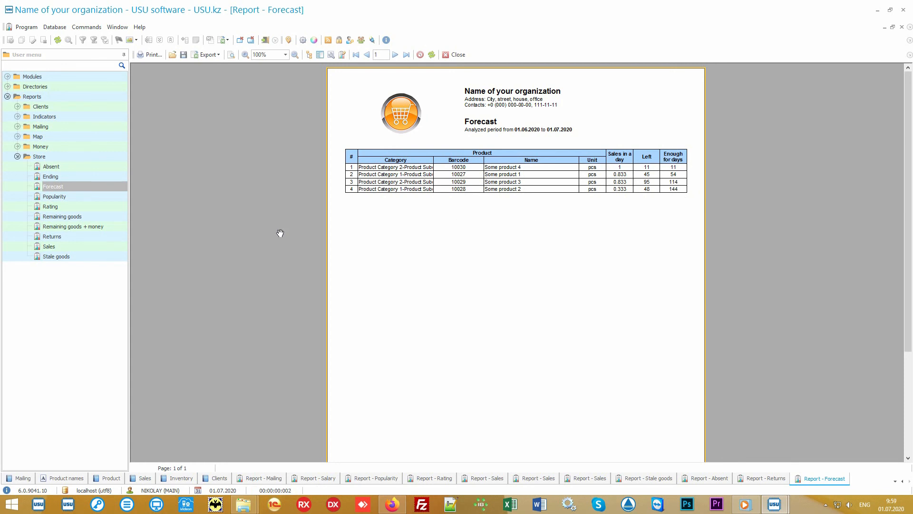
# Generate the Ending report and the Remaining goods report for 01.07.2020 from the Store reports
pyautogui.doubleClick(101, 176)
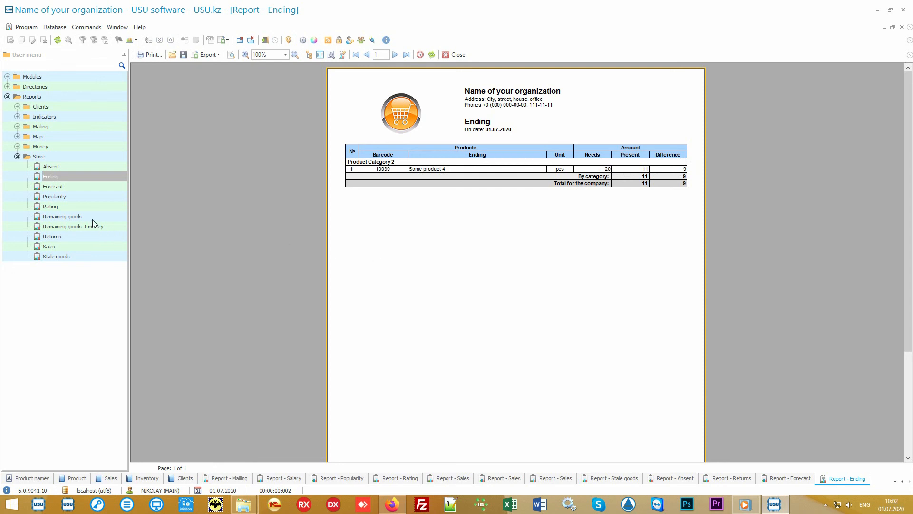
pyautogui.click(92, 217)
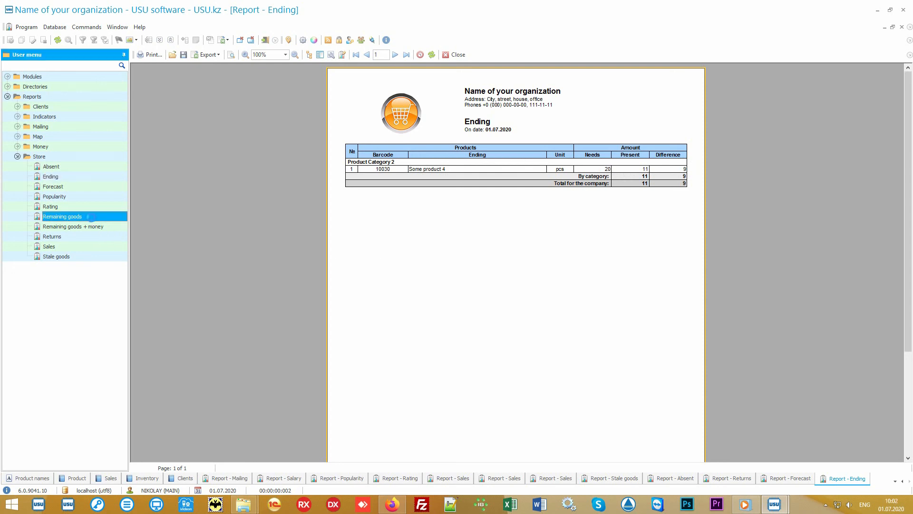
pyautogui.click(475, 463)
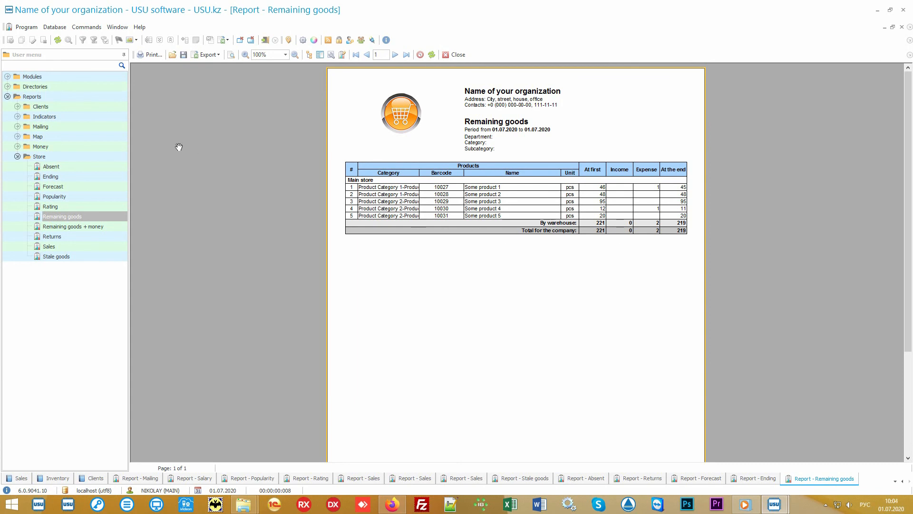
# Expand the Money group under Reports and collapse the Store group
pyautogui.doubleClick(89, 147)
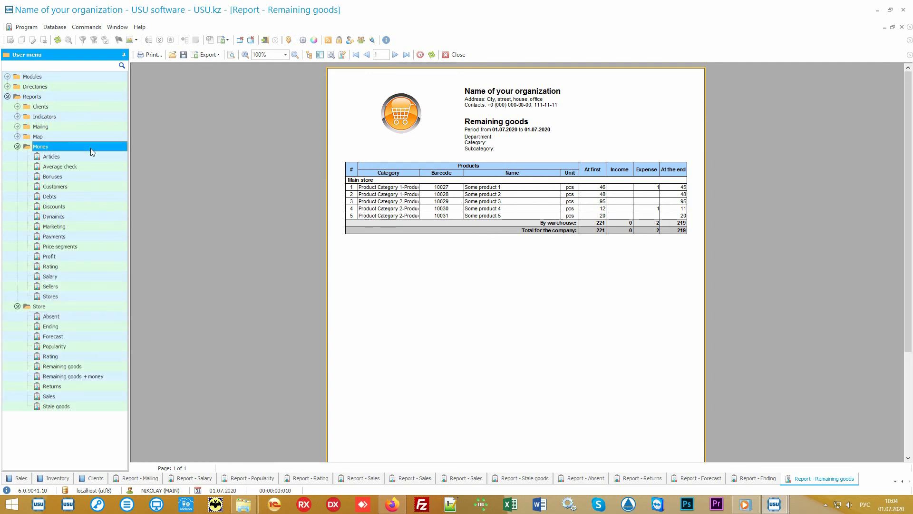
pyautogui.click(17, 306)
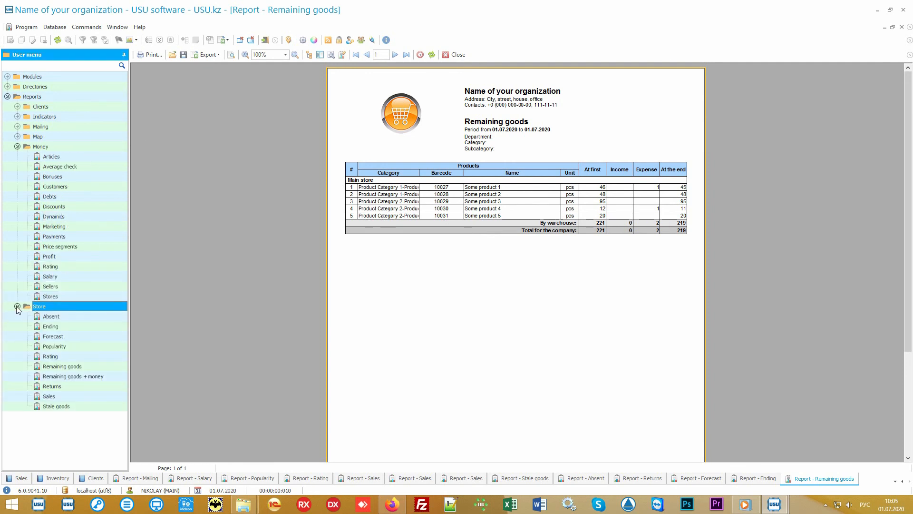
pyautogui.click(17, 306)
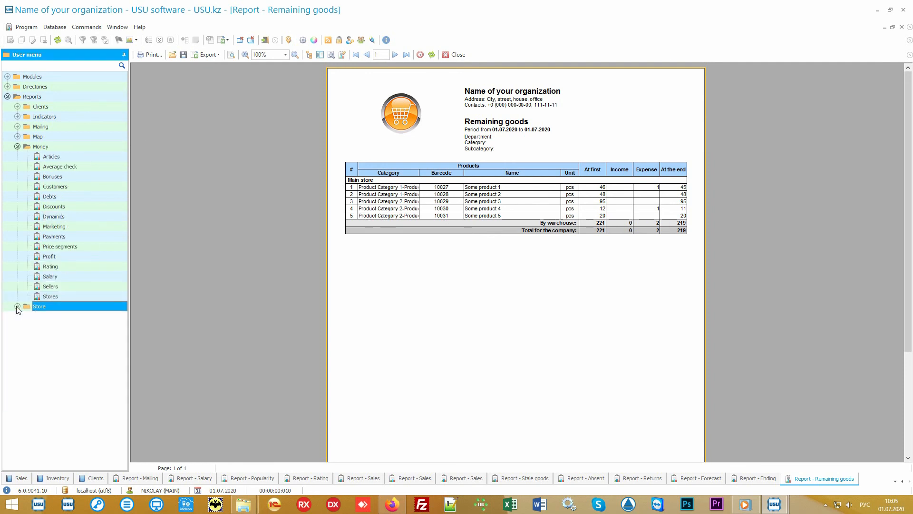
# Open the Financial items directory from the Money group under Directories
pyautogui.click(71, 149)
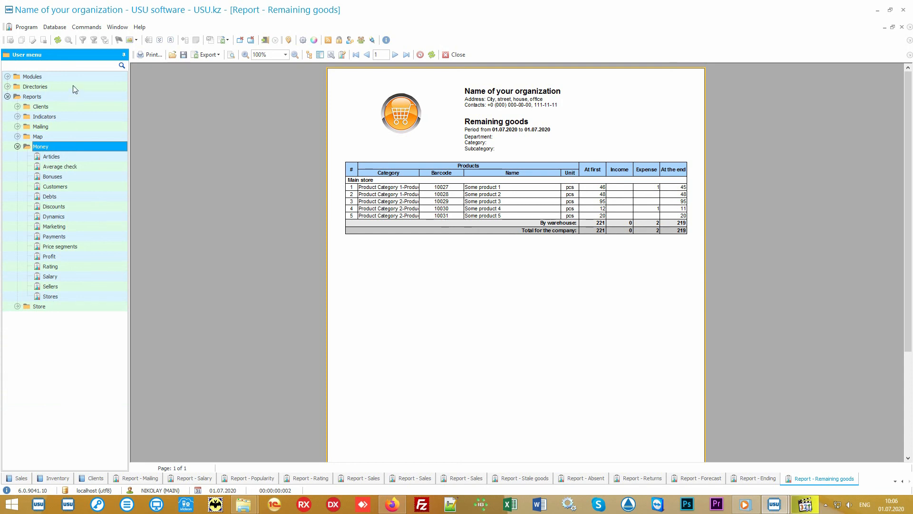
pyautogui.click(73, 85)
pyautogui.click(64, 126)
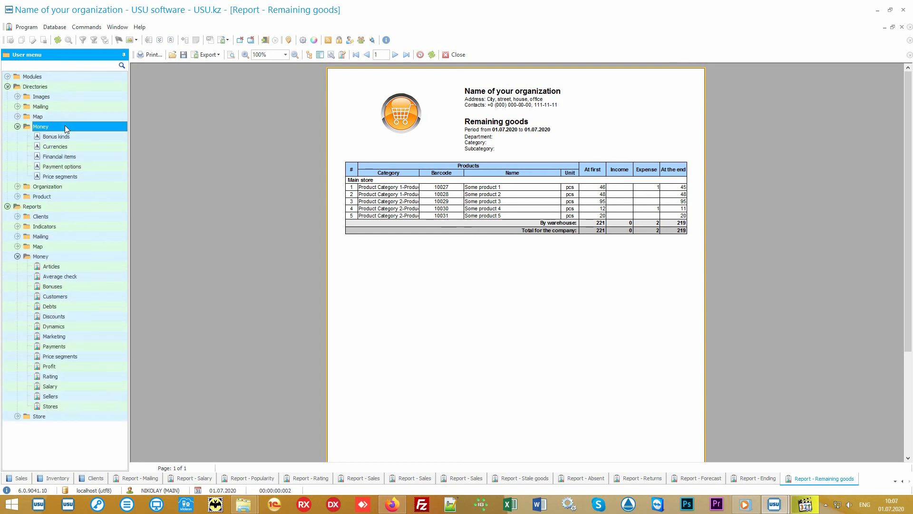
pyautogui.click(89, 157)
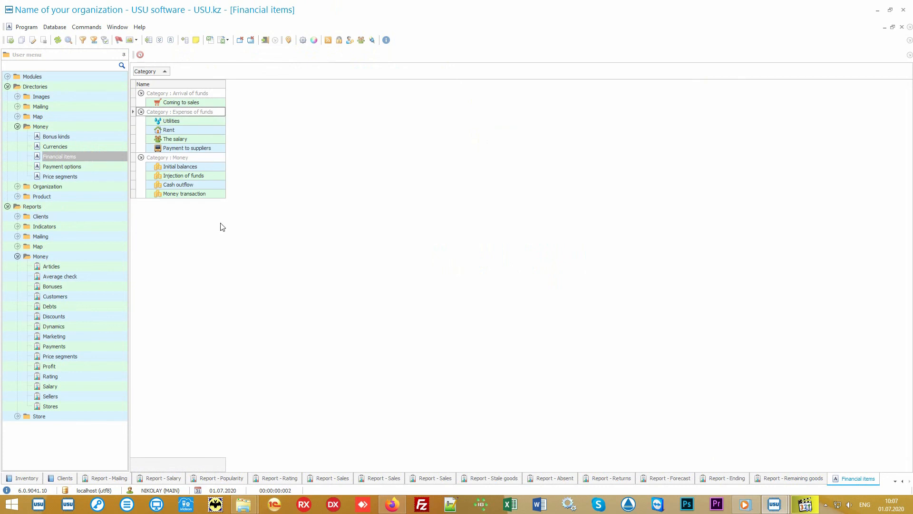
# Generate the Articles report from the Money reports for the default period 01.01.2010 to 31.12.2020
pyautogui.click(87, 264)
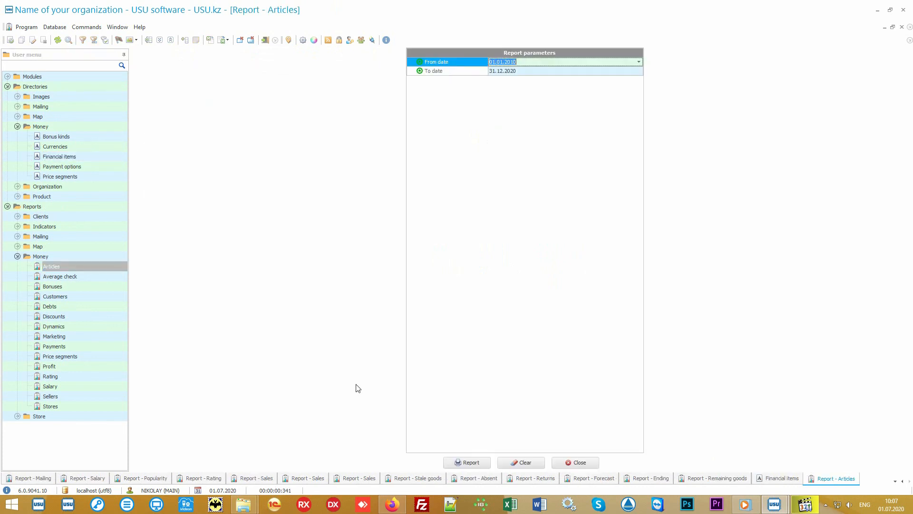
pyautogui.click(463, 460)
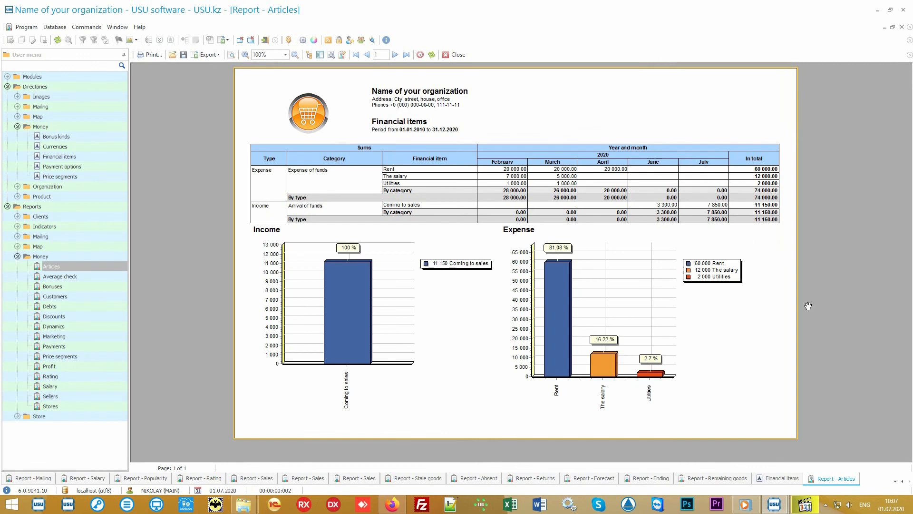
pyautogui.hotkey('alt', 'shift')
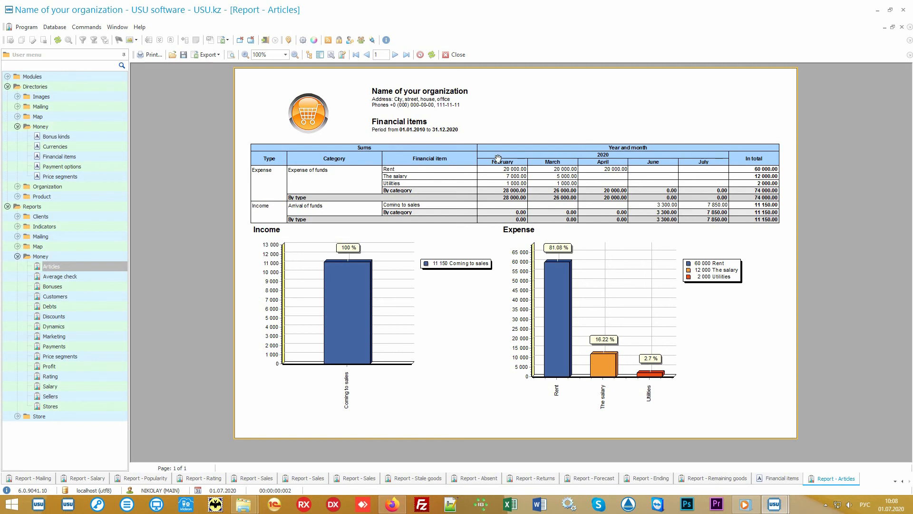
# Generate the Average check and Price segments reports from the Money reports for the default period 01.01.2010 to 31.12.2020
pyautogui.moveTo(682, 244)
pyautogui.click(84, 275)
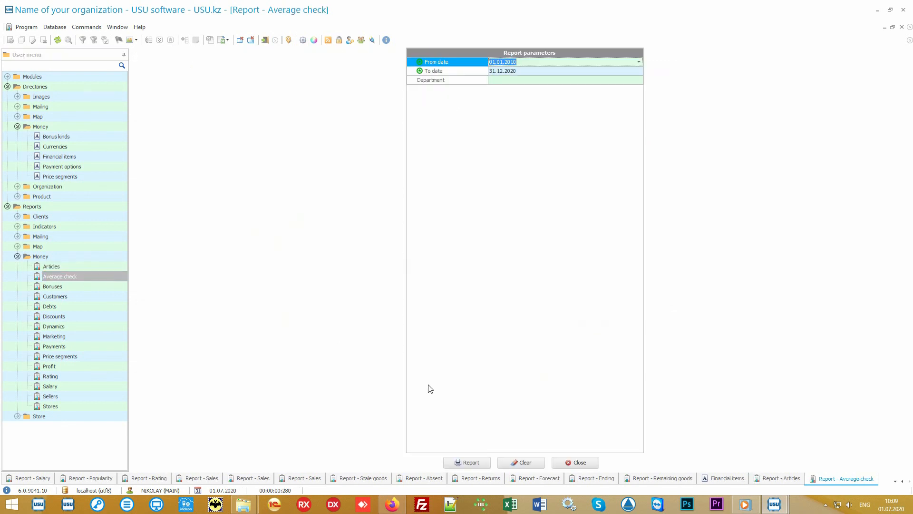
pyautogui.click(484, 463)
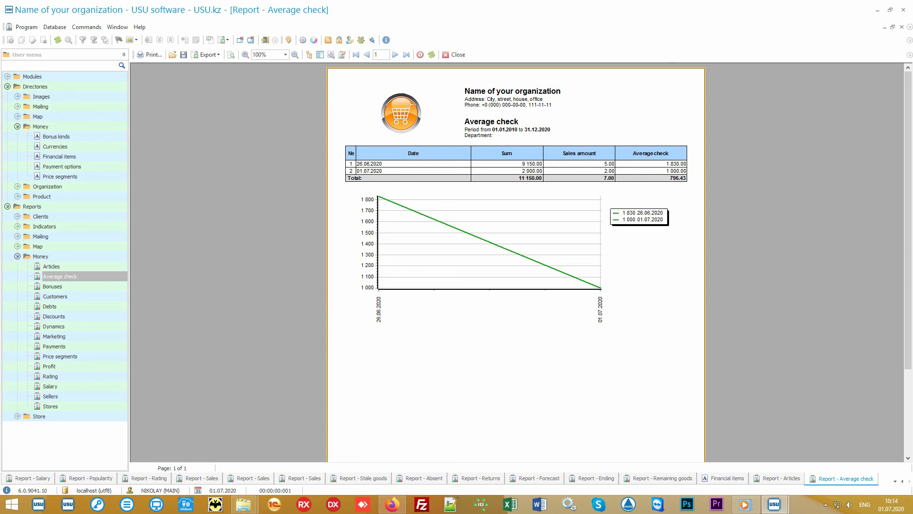
pyautogui.click(99, 356)
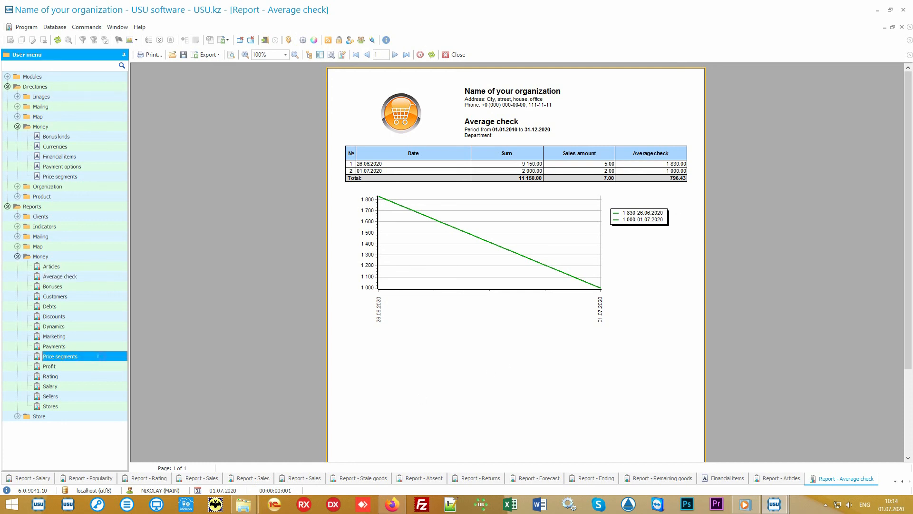
pyautogui.click(467, 460)
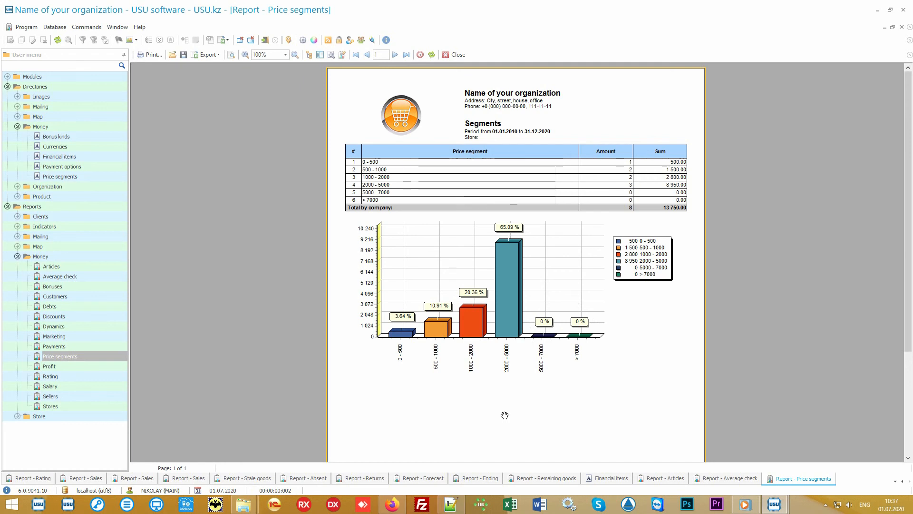
# Generate the Rating report from the Money reports for the default period 01.01.2010 to 31.12.2020
pyautogui.click(88, 378)
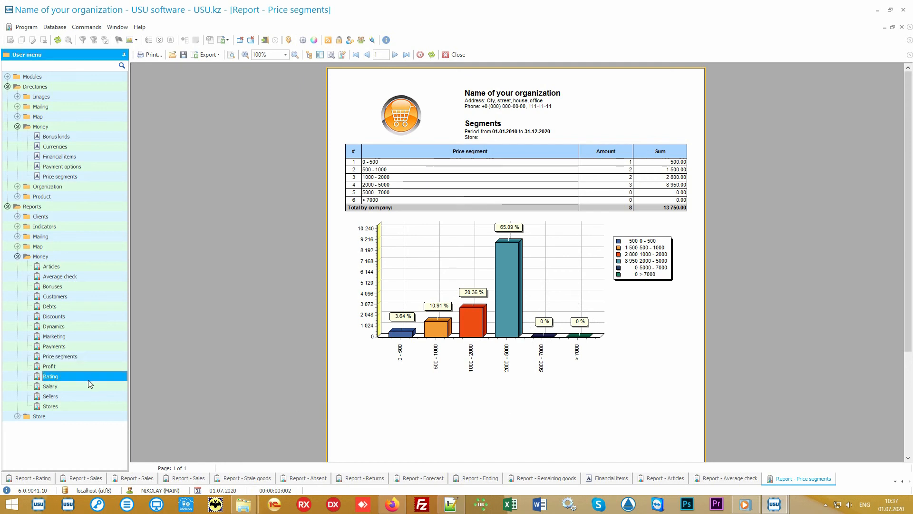
pyautogui.doubleClick(93, 378)
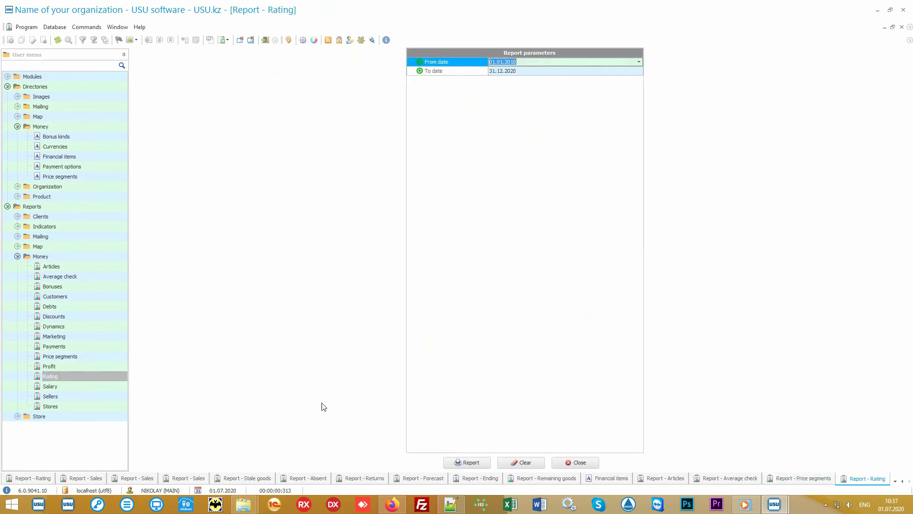
pyautogui.click(466, 462)
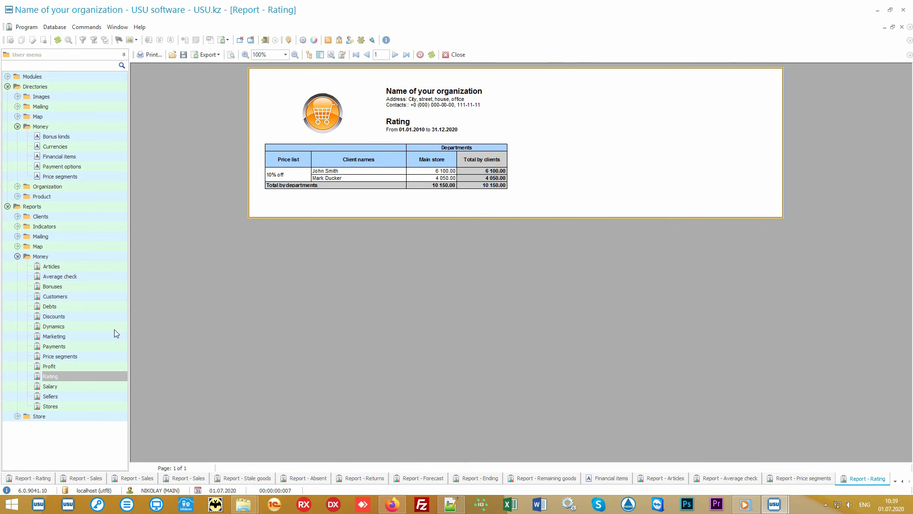
# Generate the Marketing report and the Stores report from the Money reports for 01.01.2010 to 31.12.2020
pyautogui.click(90, 335)
pyautogui.click(467, 462)
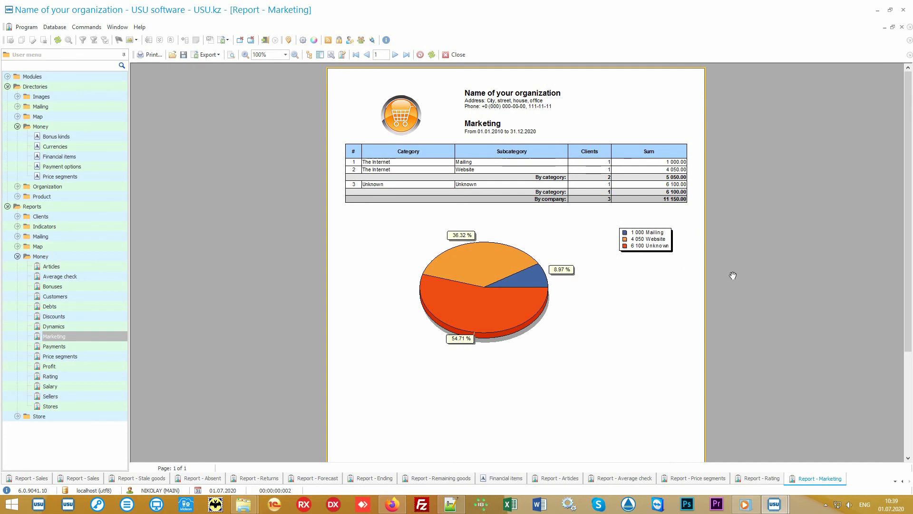
pyautogui.click(92, 404)
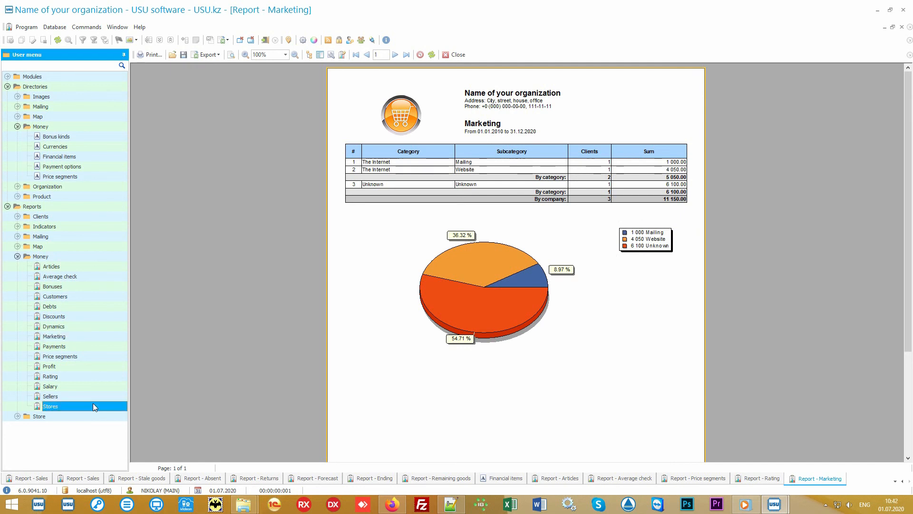
pyautogui.click(469, 461)
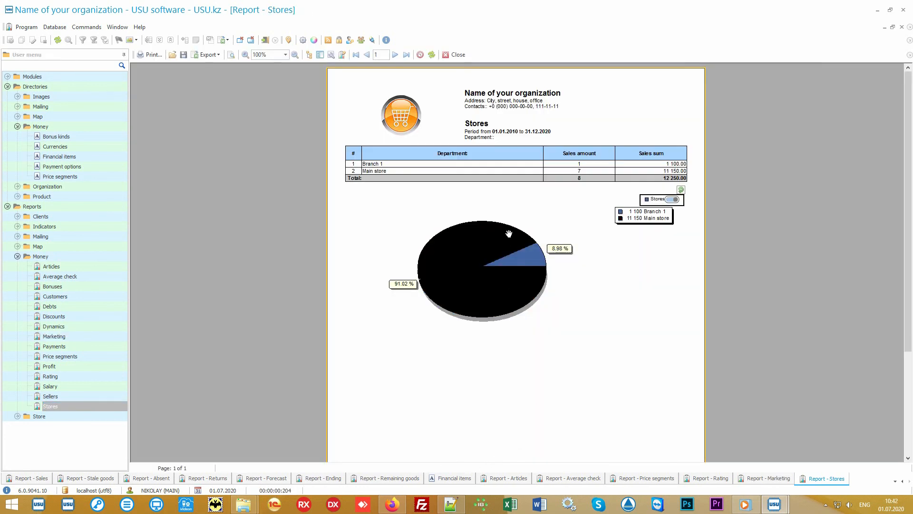
# Generate the Sellers report and the Salary report with no employee filter for 01.01.2010 to 31.12.2020
pyautogui.click(85, 396)
pyautogui.click(463, 462)
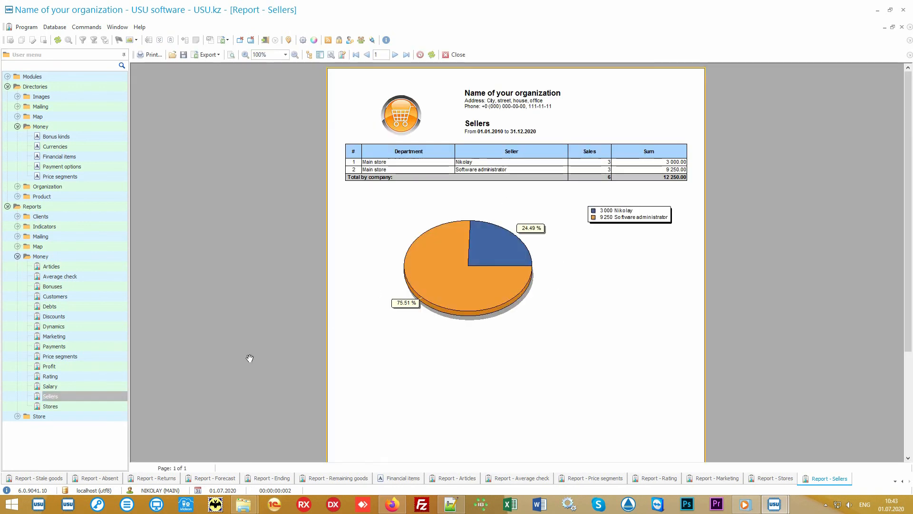
pyautogui.click(81, 386)
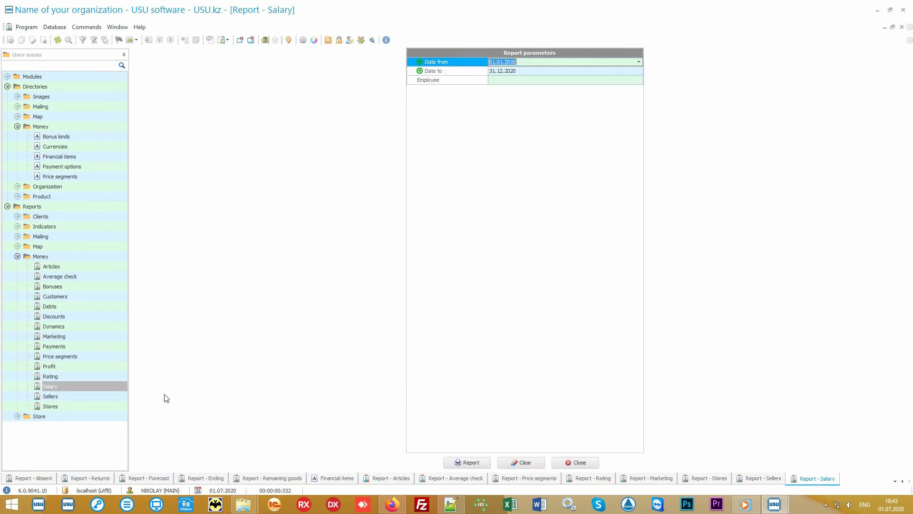
pyautogui.click(459, 462)
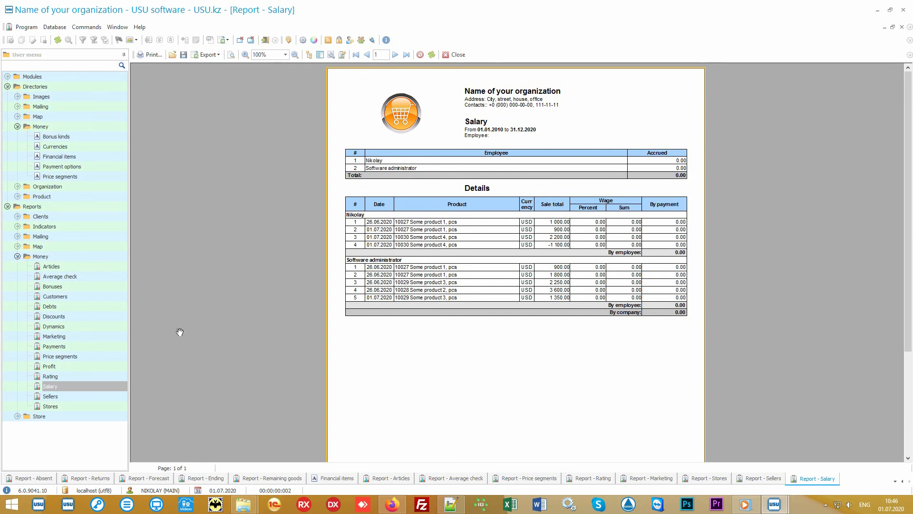
# Generate the Discounts report with no department filter for 01.01.2010 to 31.12.2020, and switch to the open Audit window
pyautogui.click(104, 315)
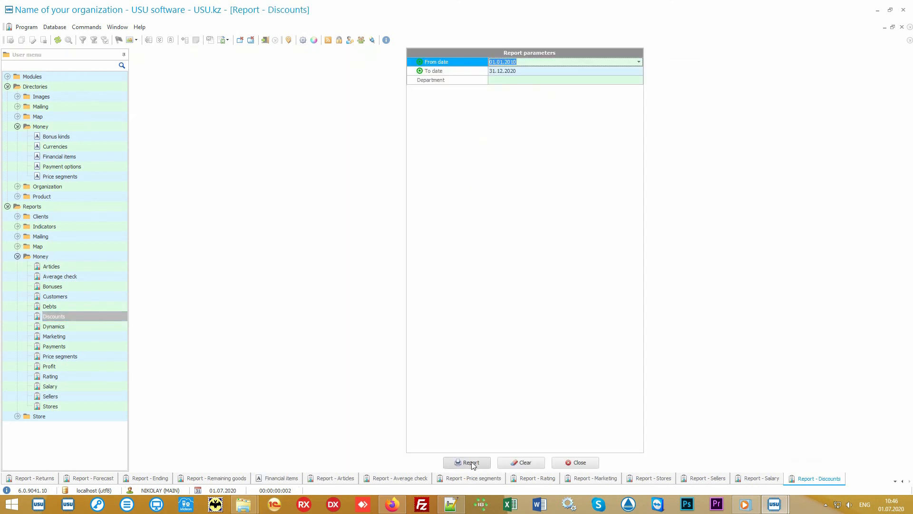
pyautogui.click(471, 462)
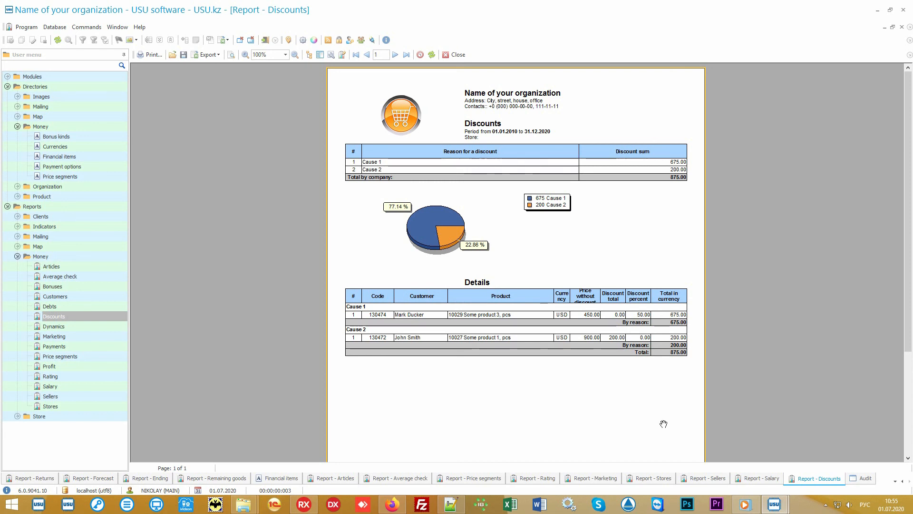
pyautogui.click(864, 479)
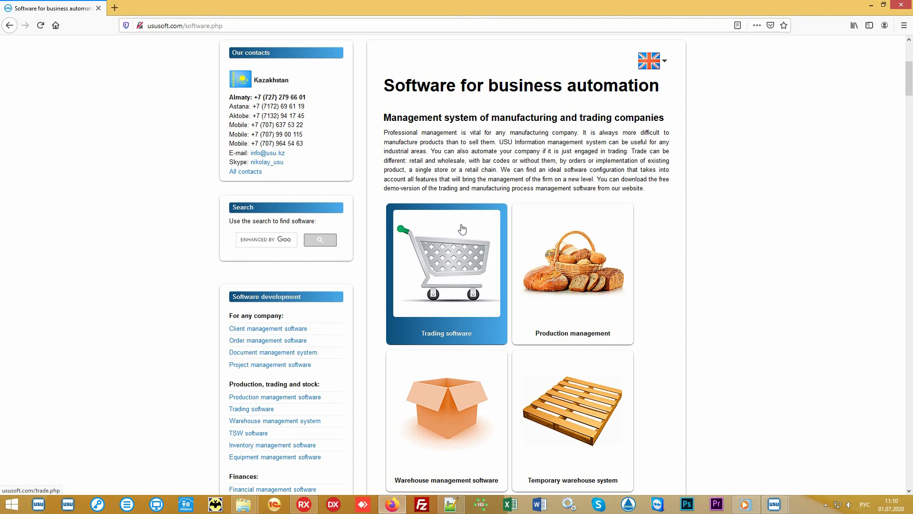
# In the browser, open the Price page of ususoft.com and show the software prices in US dollar - USD
pyautogui.scroll(5, 461, 228)
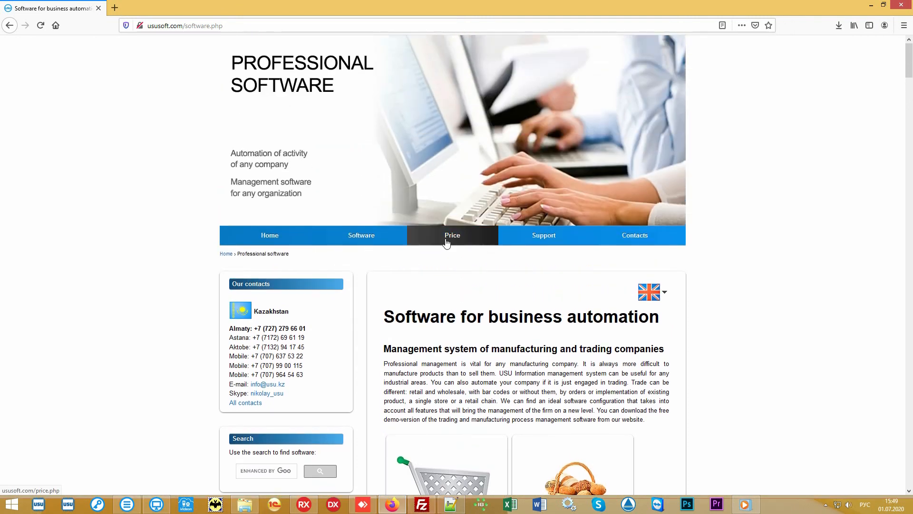
pyautogui.click(447, 243)
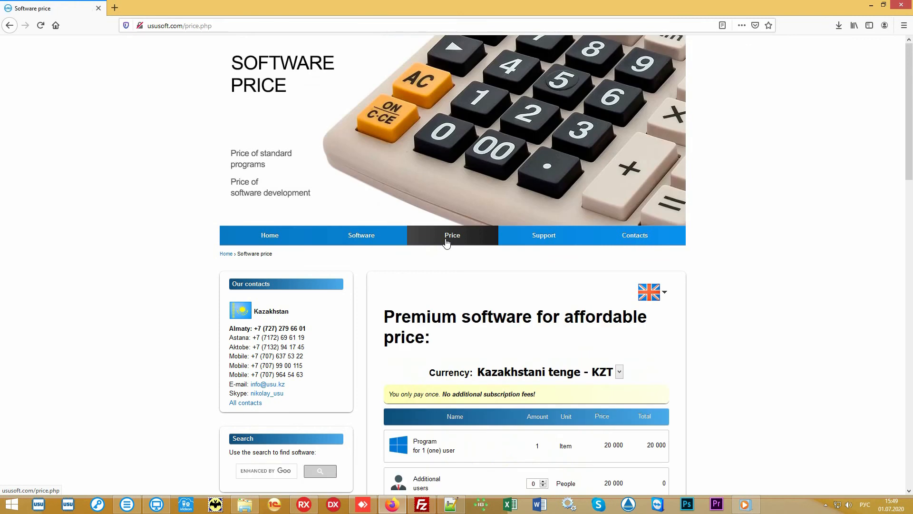
pyautogui.scroll(-4, 759, 310)
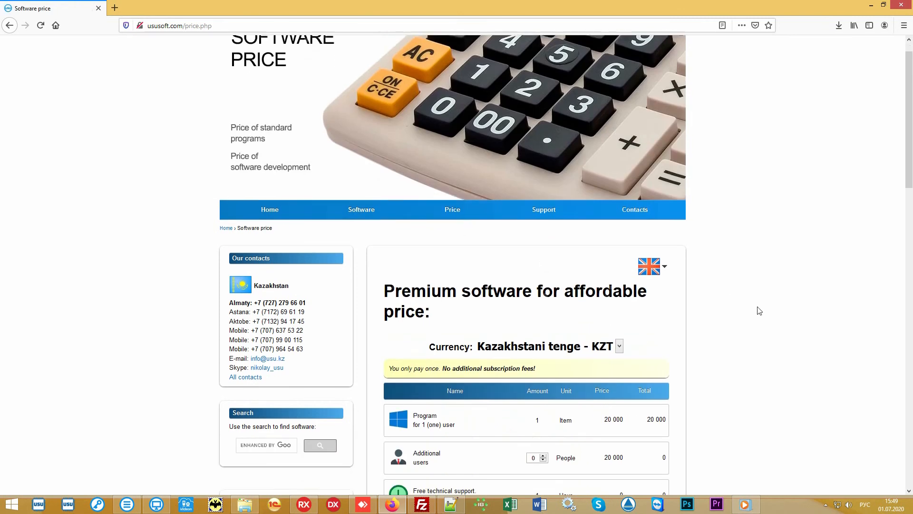
pyautogui.click(620, 129)
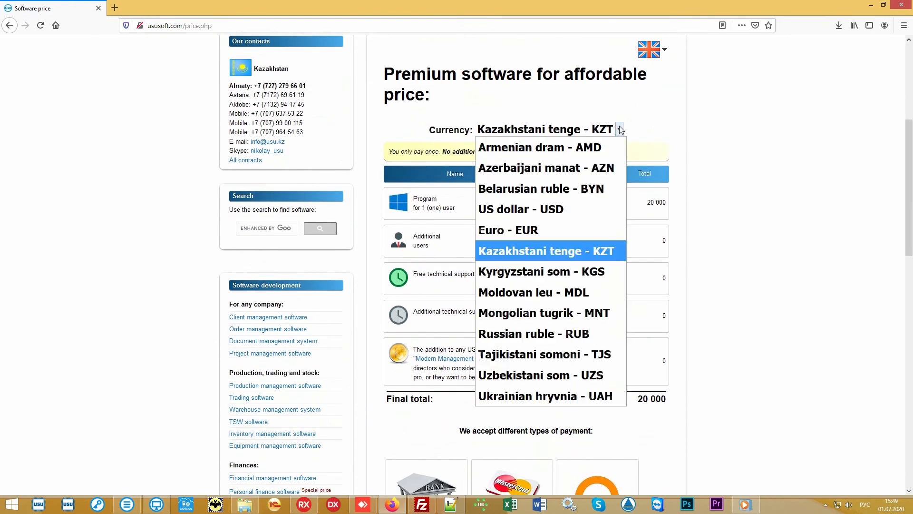
pyautogui.click(565, 210)
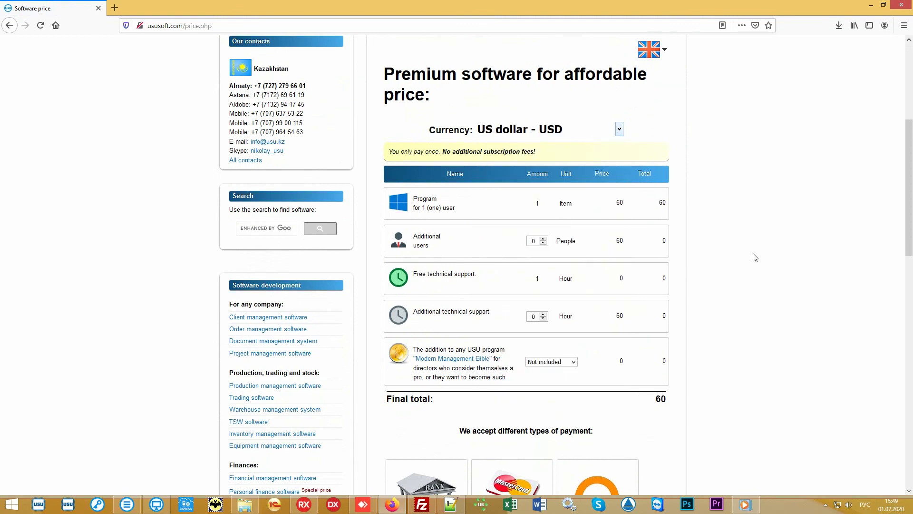
pyautogui.moveTo(652, 403); pyautogui.dragTo(671, 401)
pyautogui.click(636, 401)
pyautogui.scroll(-1, 778, 250)
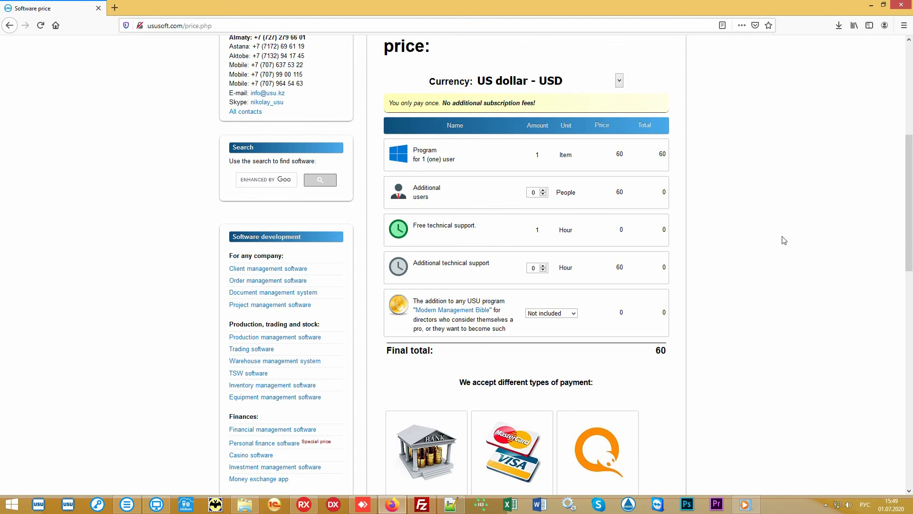
# Open the website's Contacts page and look through the contact details listed by country
pyautogui.scroll(6, 784, 241)
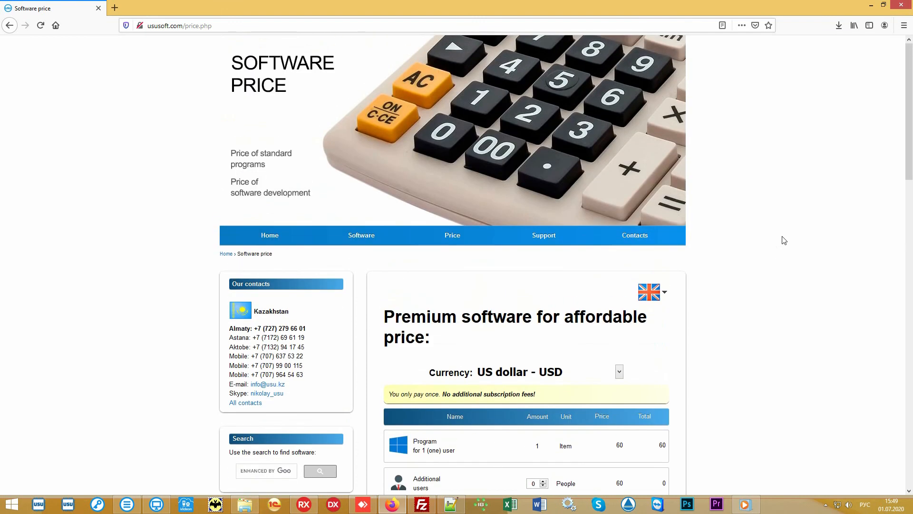
pyautogui.click(642, 237)
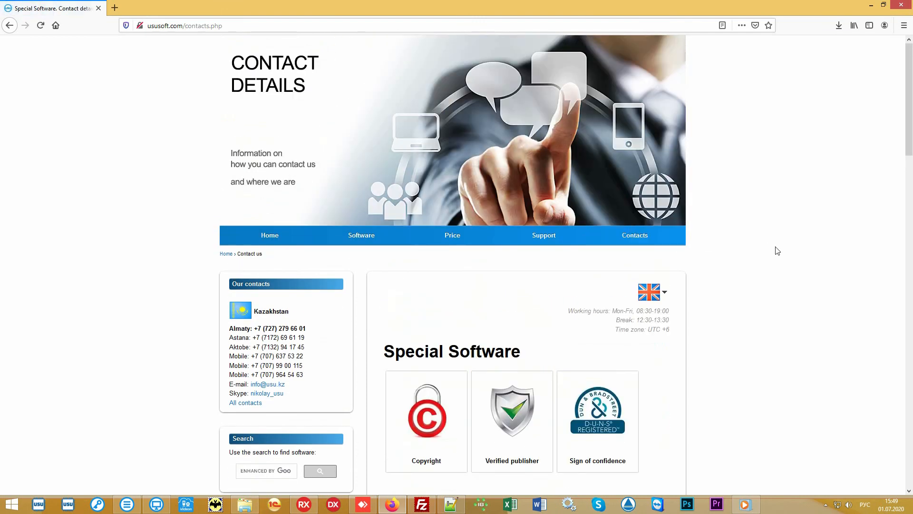
pyautogui.scroll(-8, 777, 251)
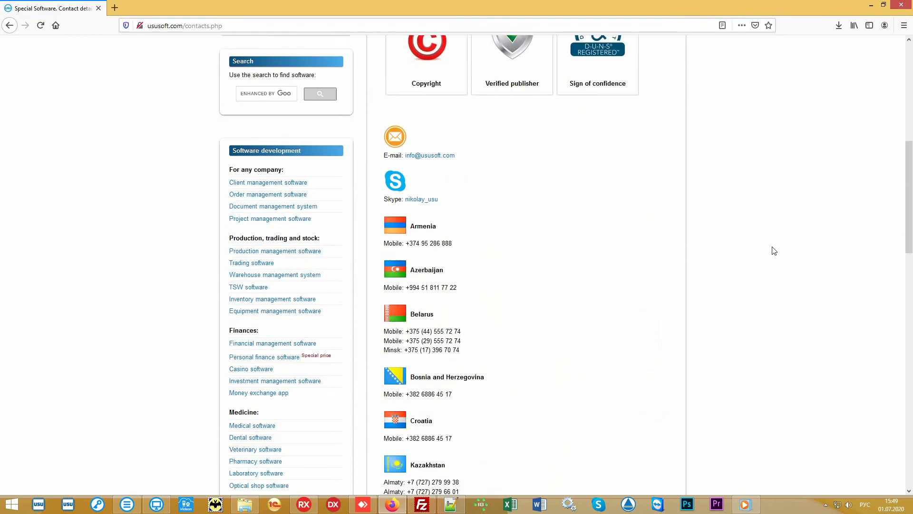
pyautogui.scroll(-5, 774, 251)
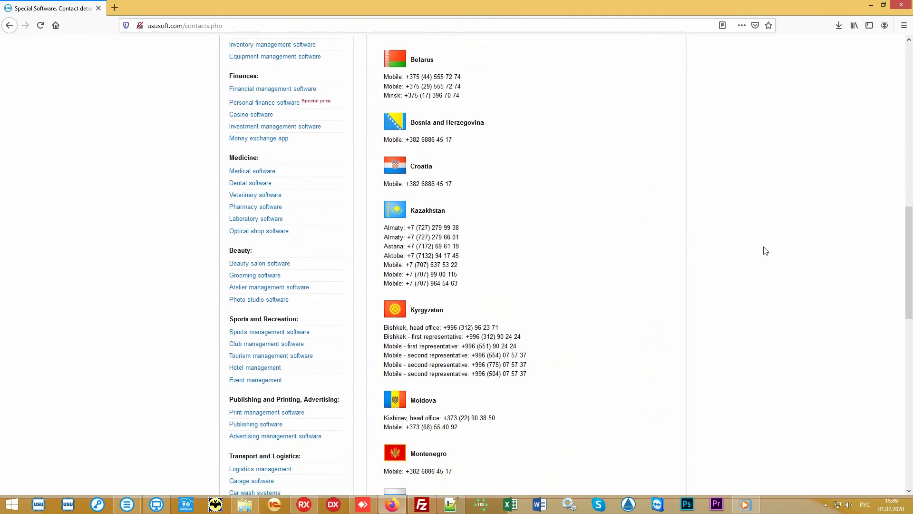
pyautogui.scroll(-6, 766, 251)
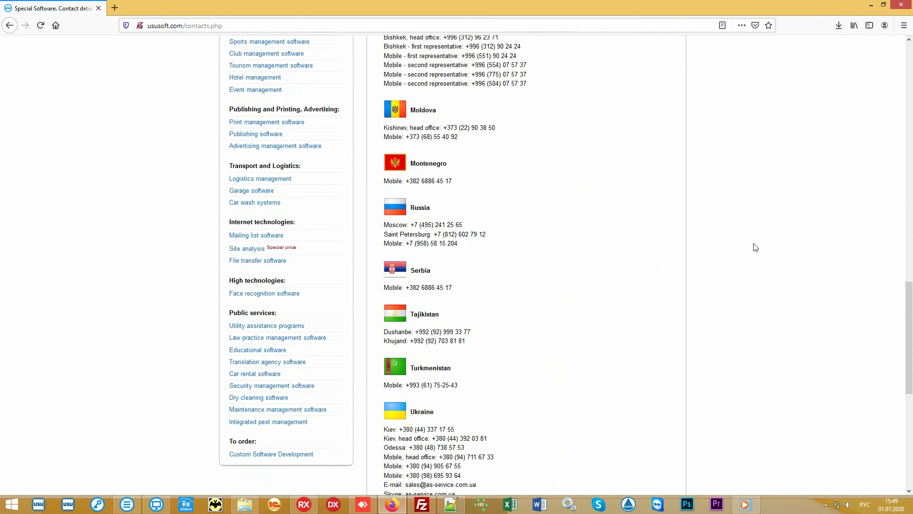
pyautogui.scroll(-3, 755, 247)
pyautogui.scroll(10, 755, 248)
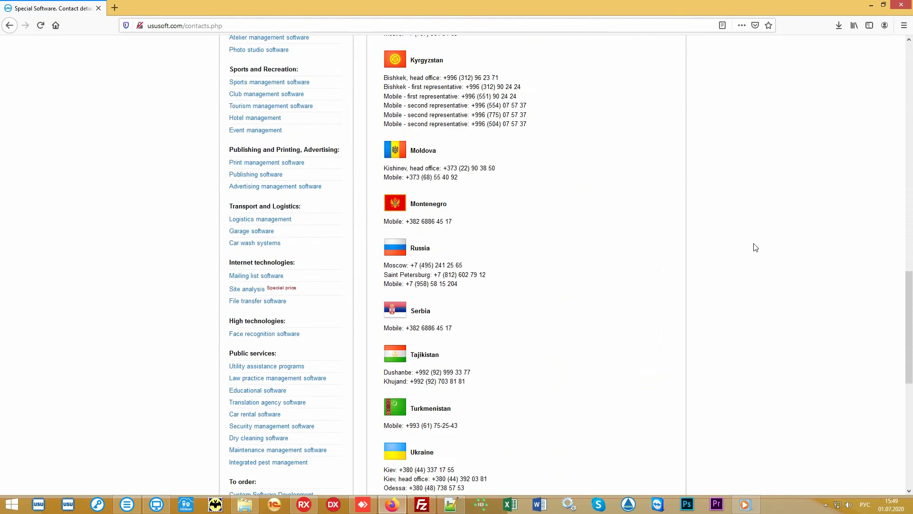
pyautogui.scroll(10, 756, 247)
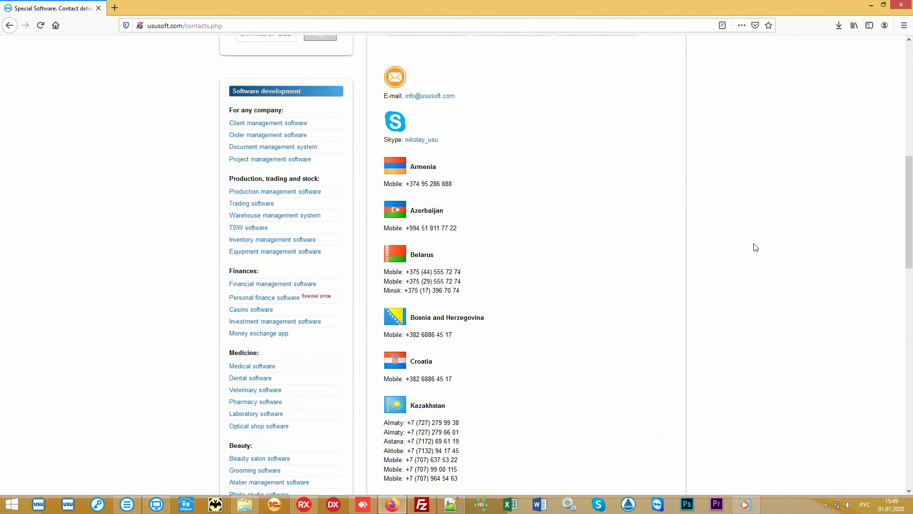
pyautogui.scroll(2, 756, 247)
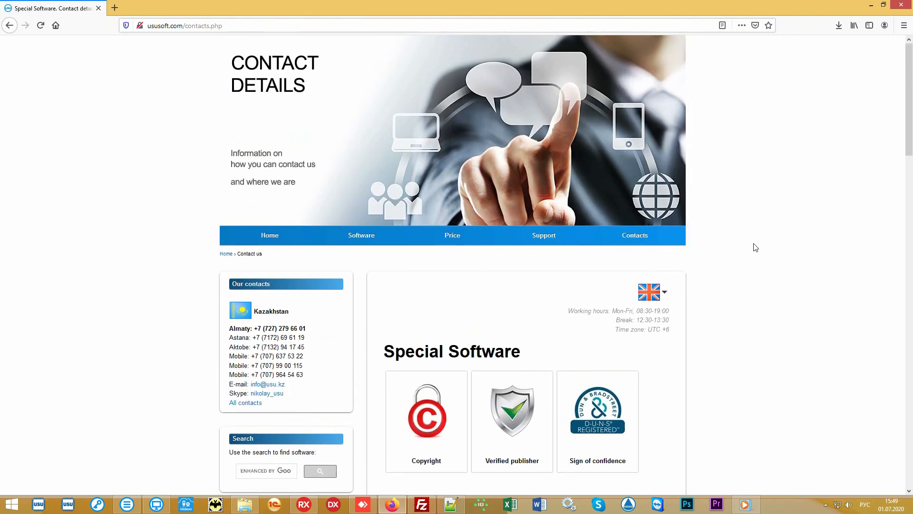